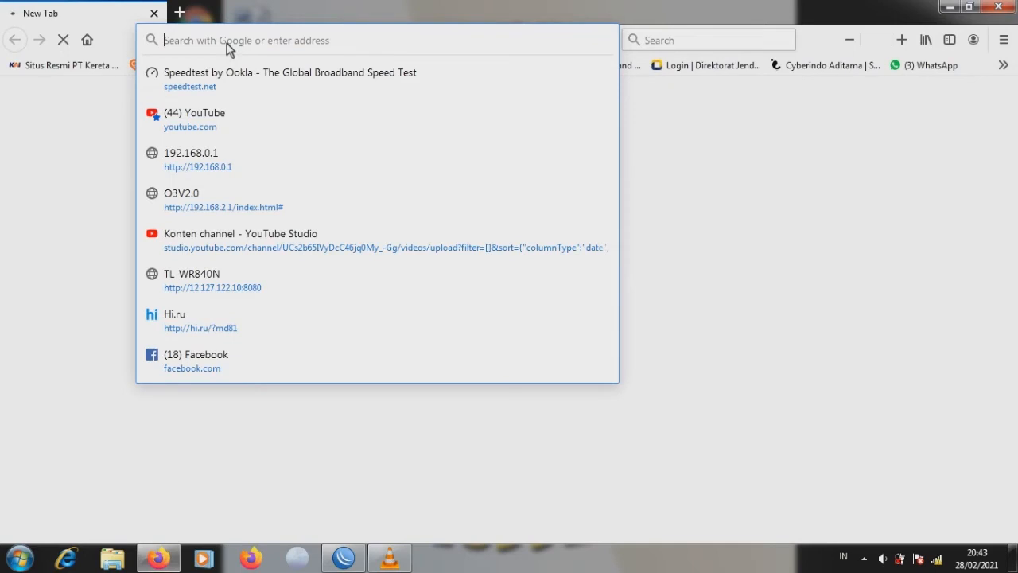
- Open 192.168.2.1 and log in to the Tenda router with the admin account credentials
text(192)
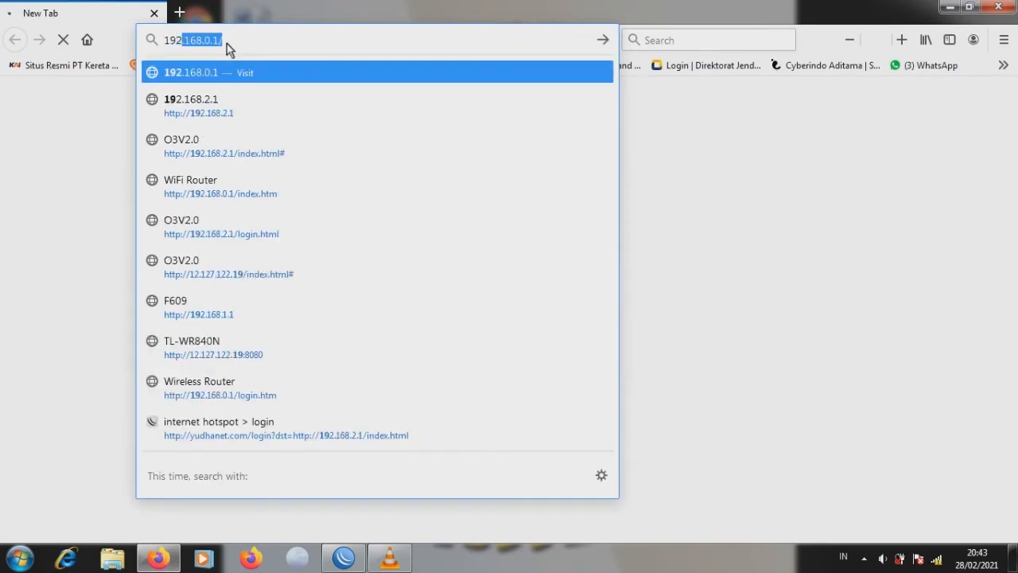
text(.16)
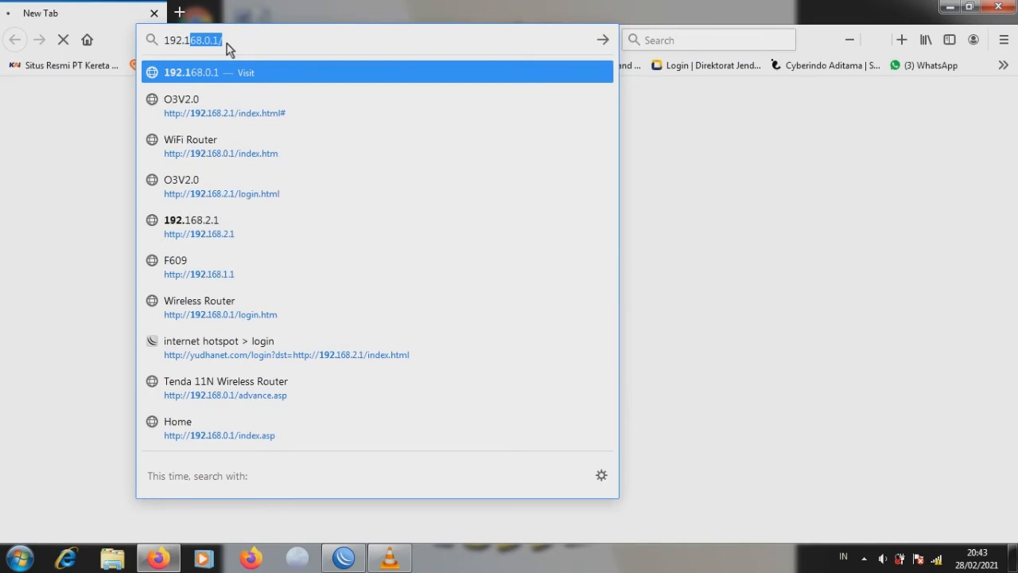
text(8.)
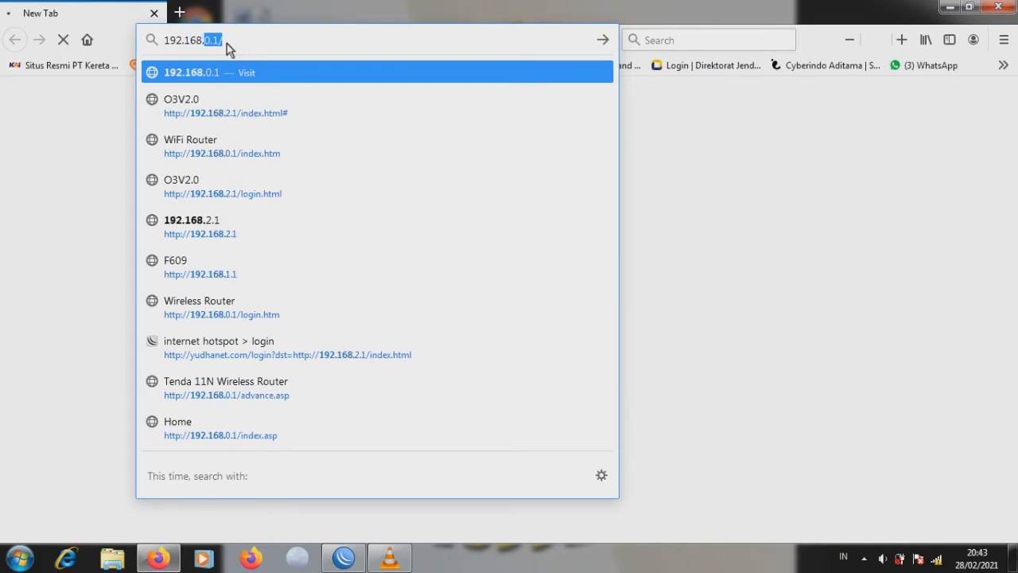
text(2.1)
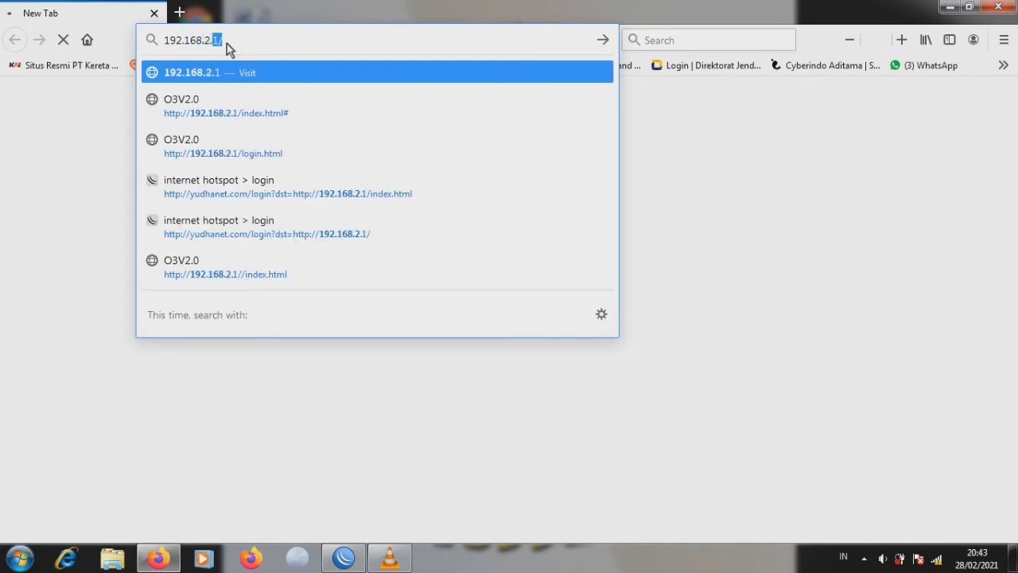
key(Return)
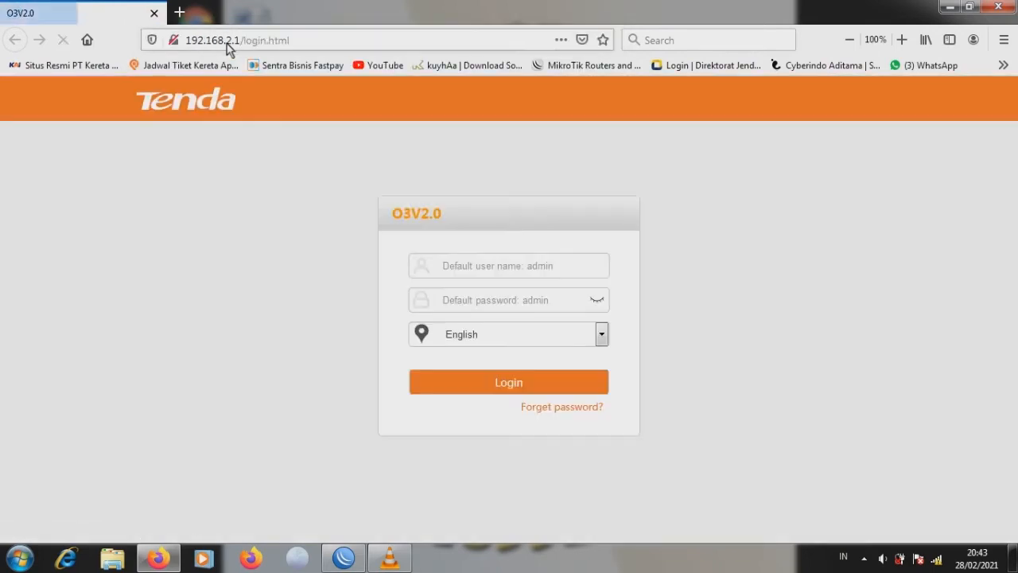
click(476, 271)
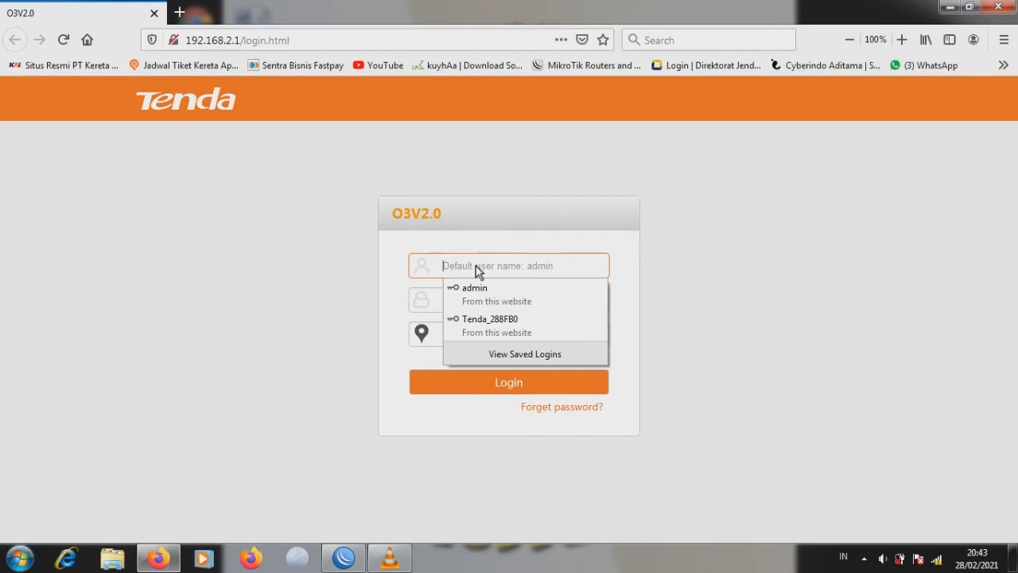
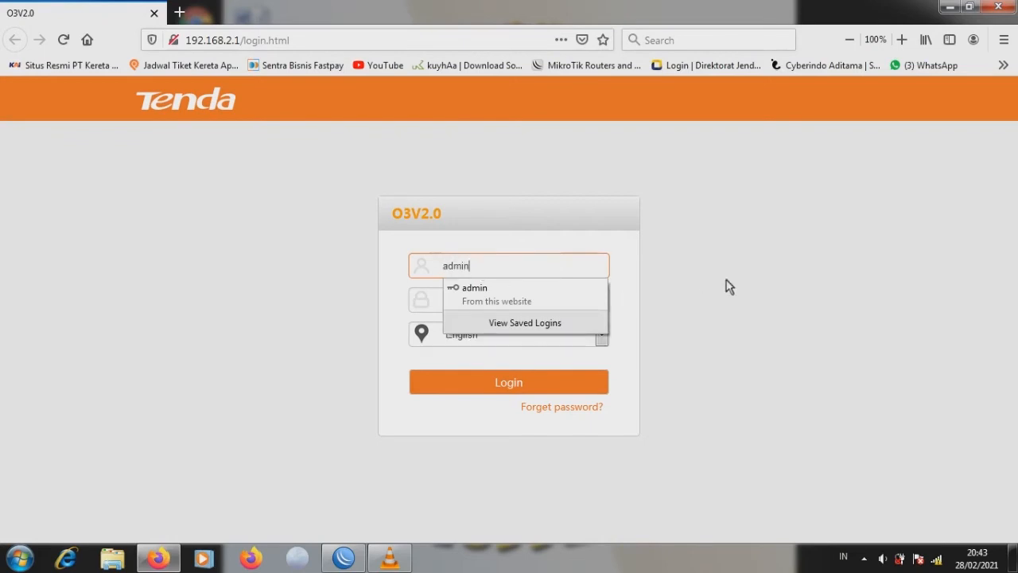
click(526, 298)
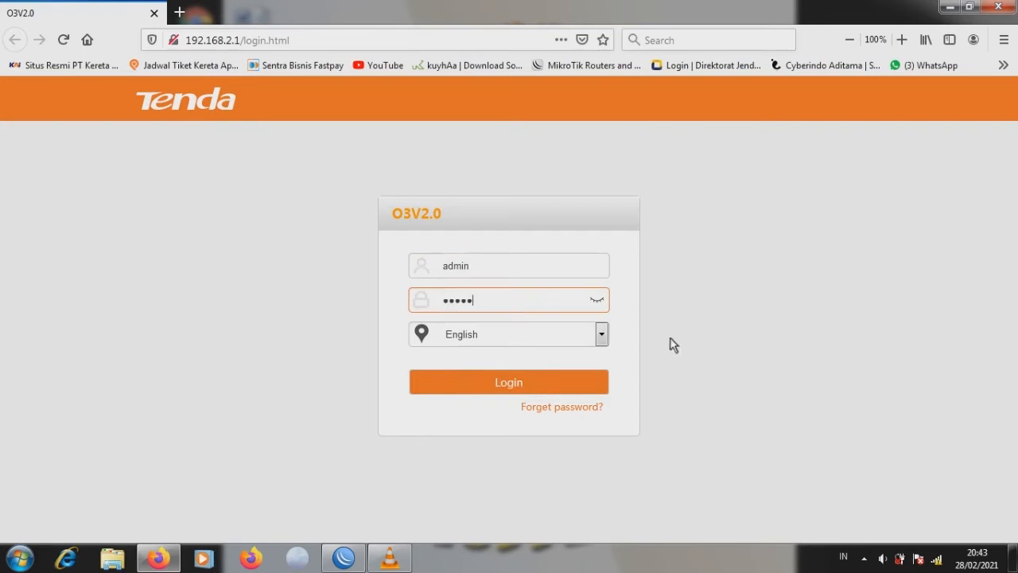
click(517, 381)
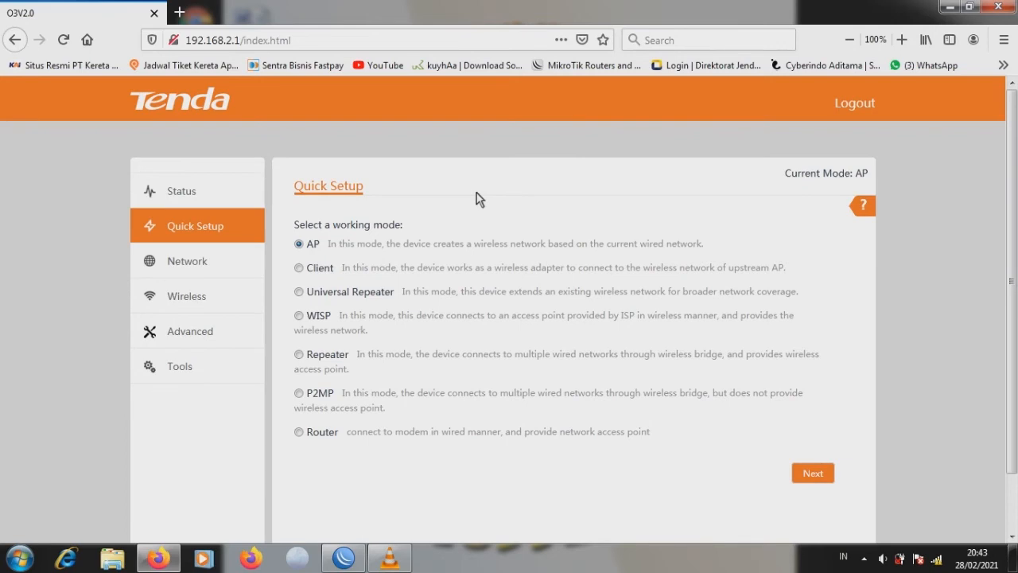
- Review the LAN Setup and DHCP Server pages, then bring up Wireless Basic settings
click(195, 264)
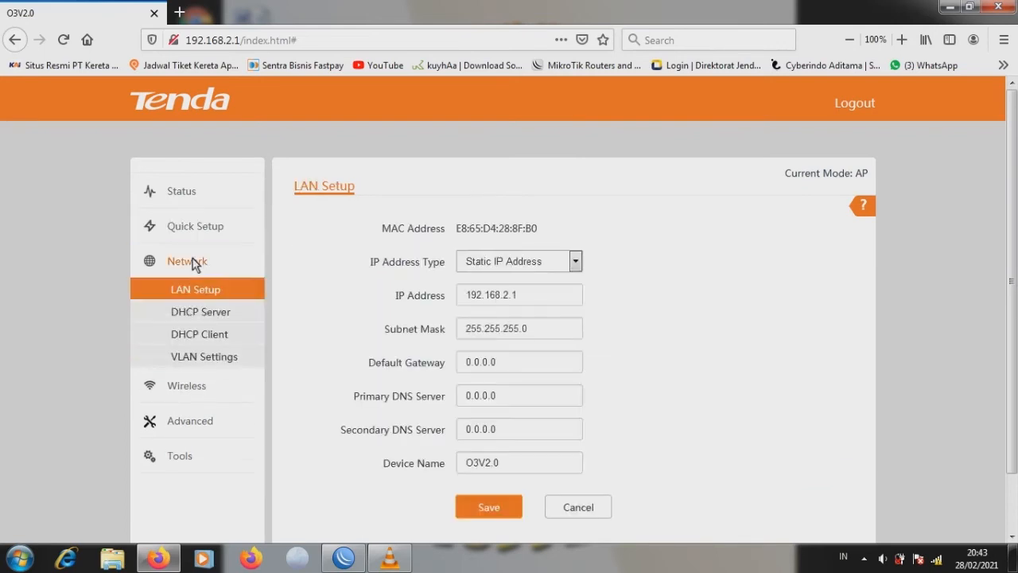
click(199, 315)
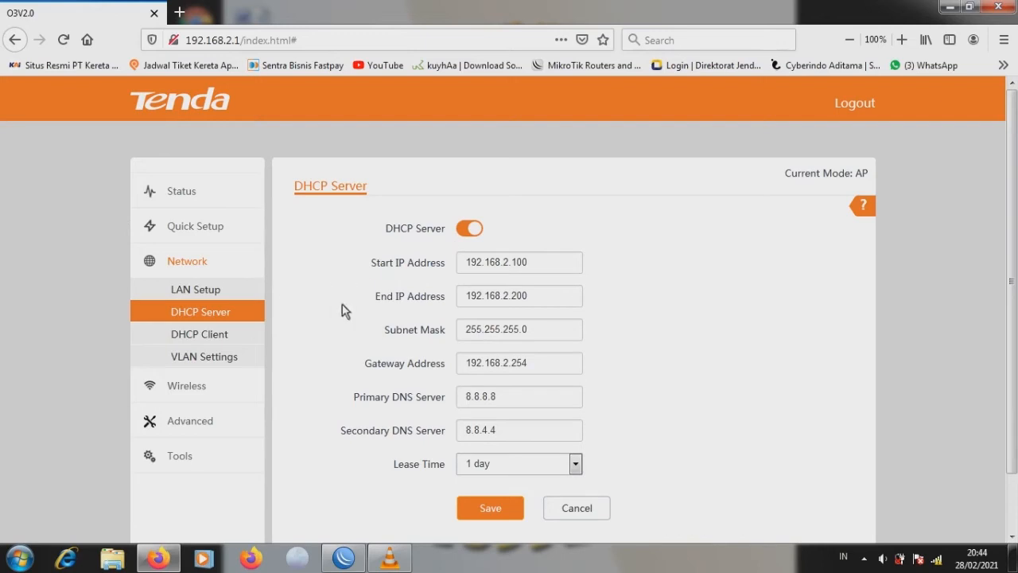
click(188, 387)
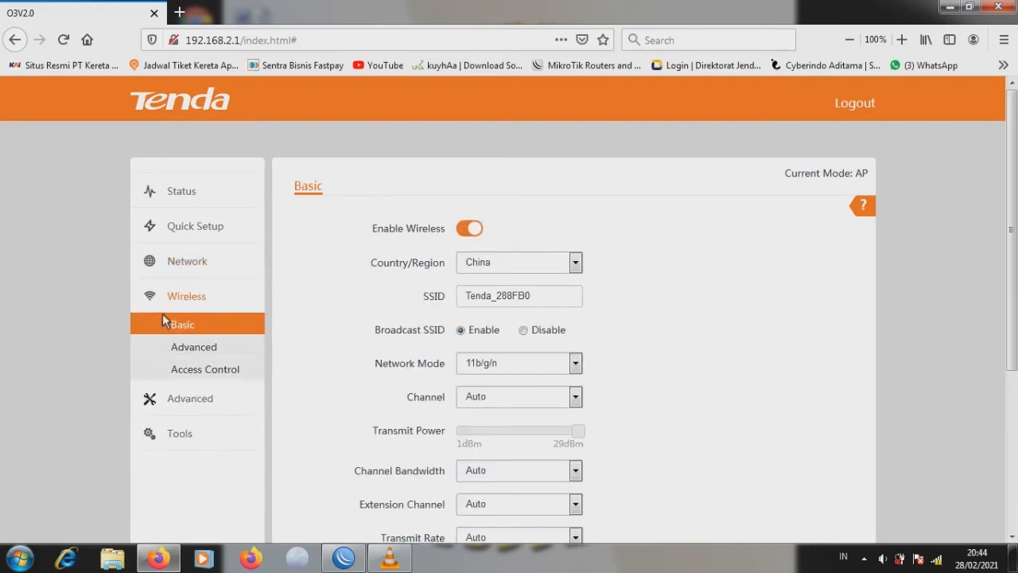
- Set Country/Region to Indonesia, channel 11(2462), bandwidth 20MHz, and save the wireless settings
click(576, 264)
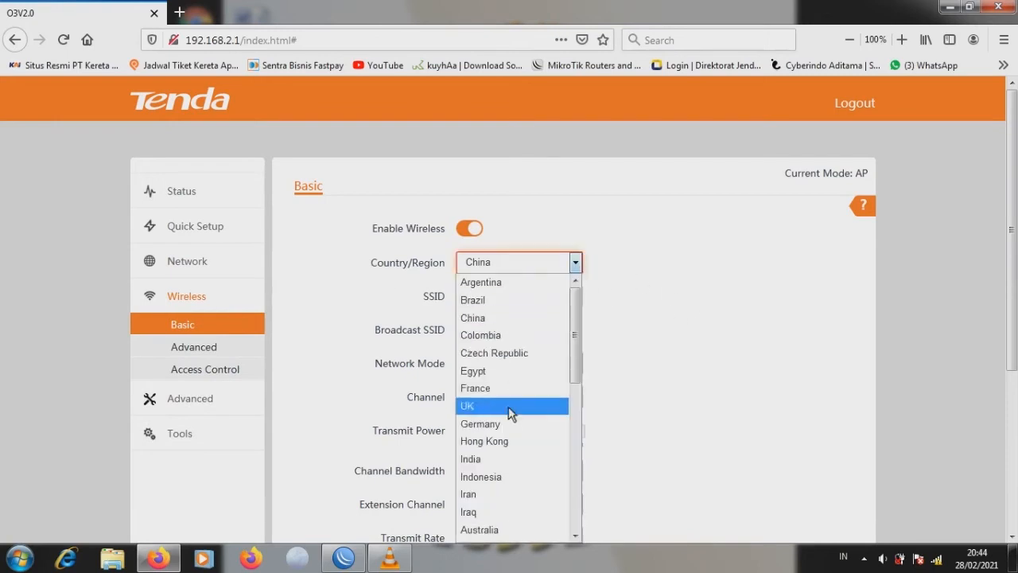
click(511, 477)
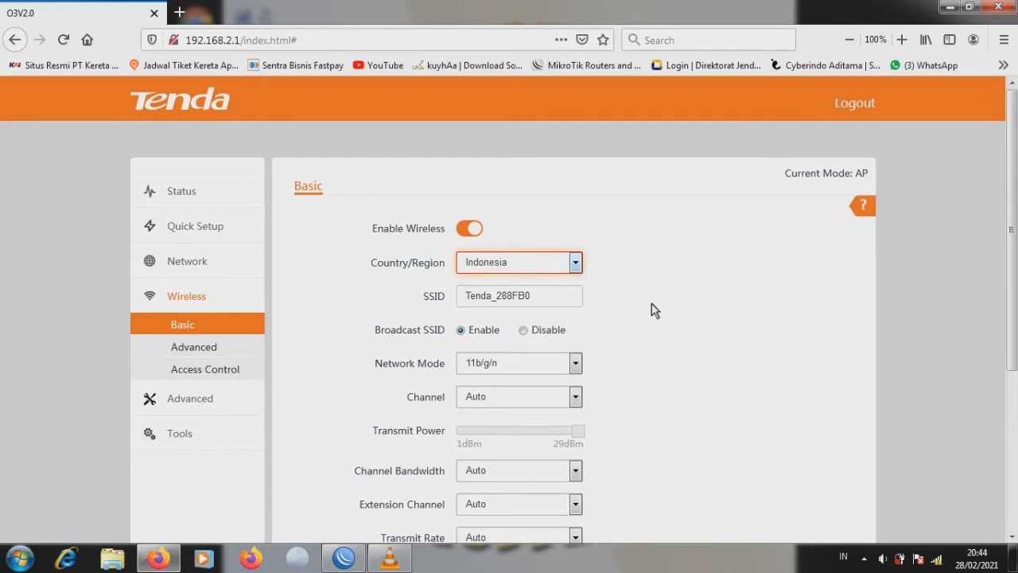
scroll(615, 272, down, 2)
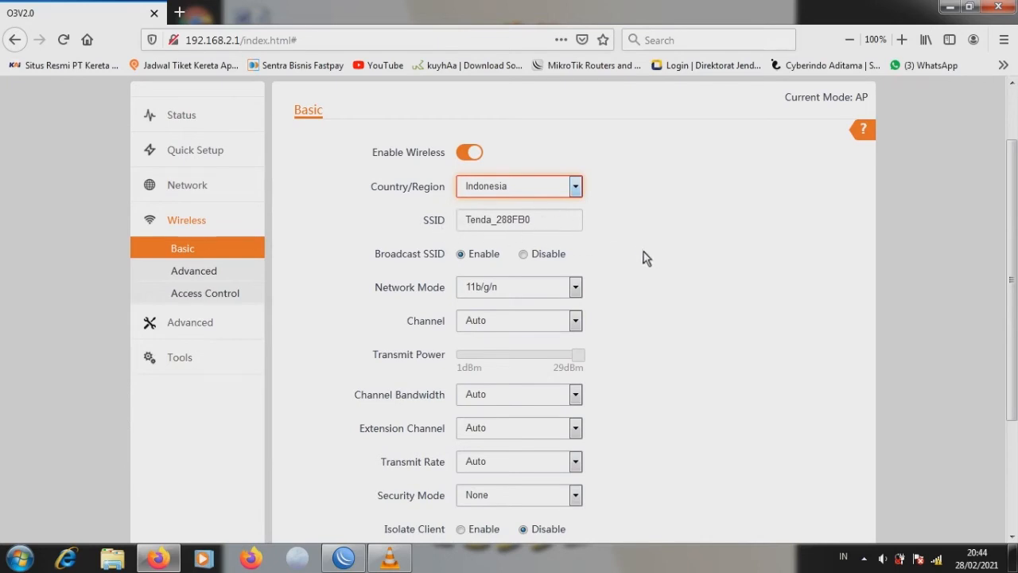
scroll(551, 289, down, 2)
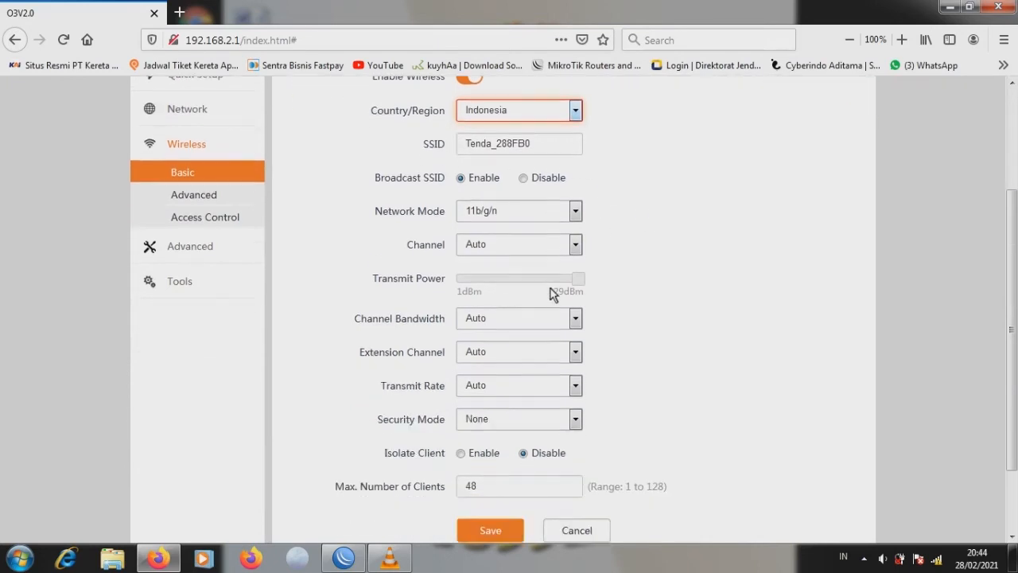
click(576, 247)
click(515, 459)
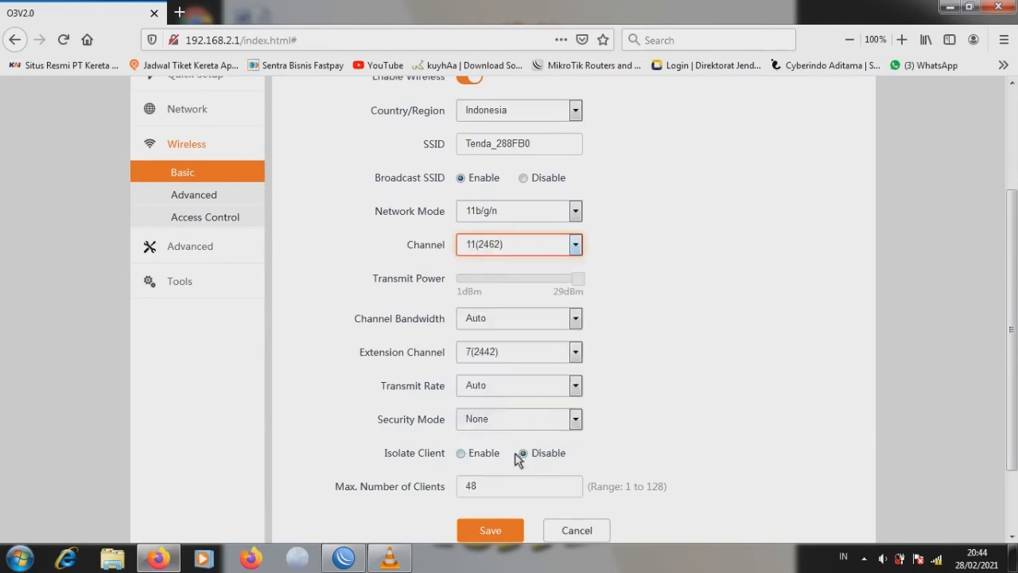
scroll(641, 275, down, 2)
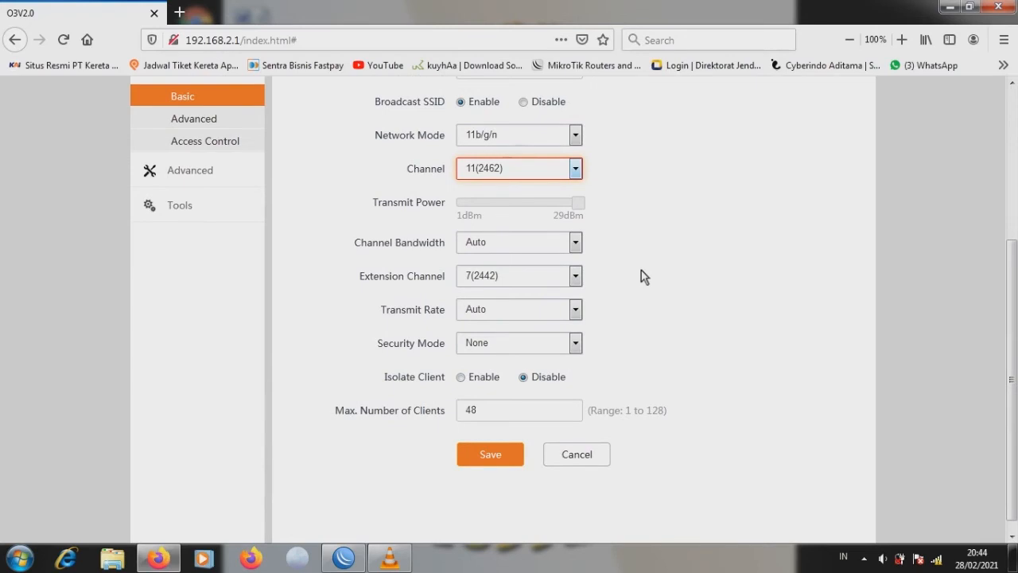
click(575, 243)
click(532, 279)
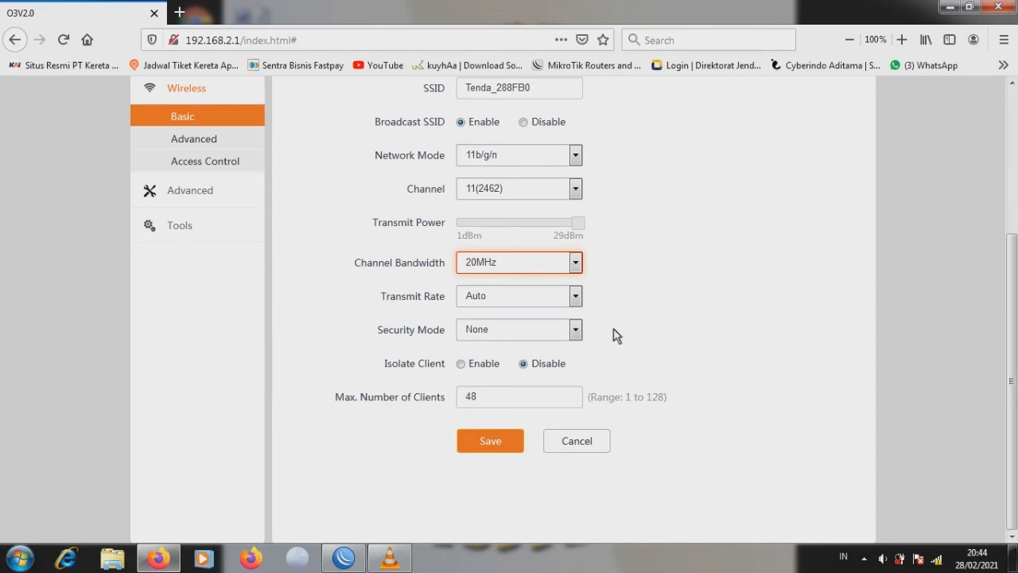
click(500, 438)
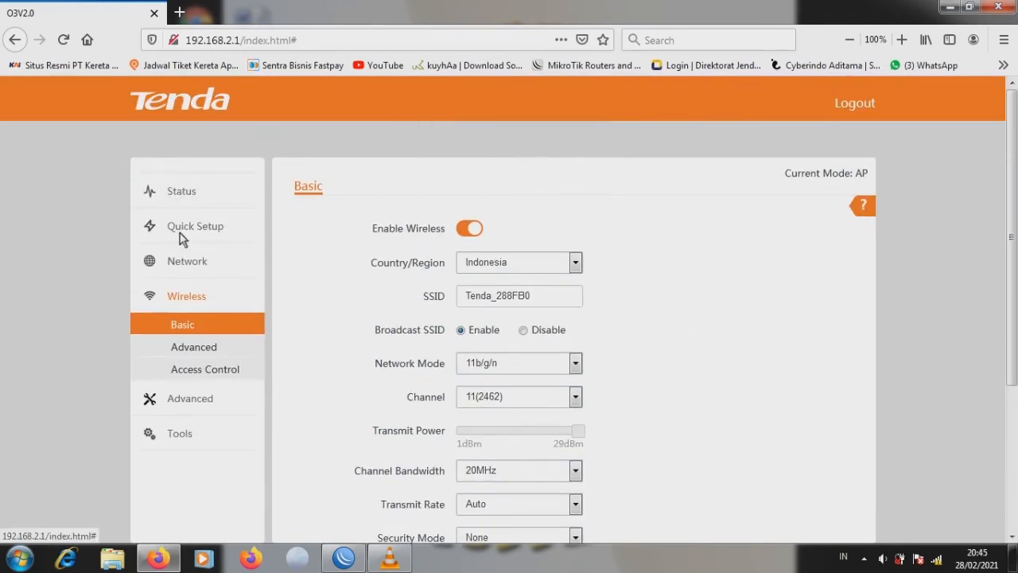
- Turn off the DHCP Server under Network and save the change
click(175, 294)
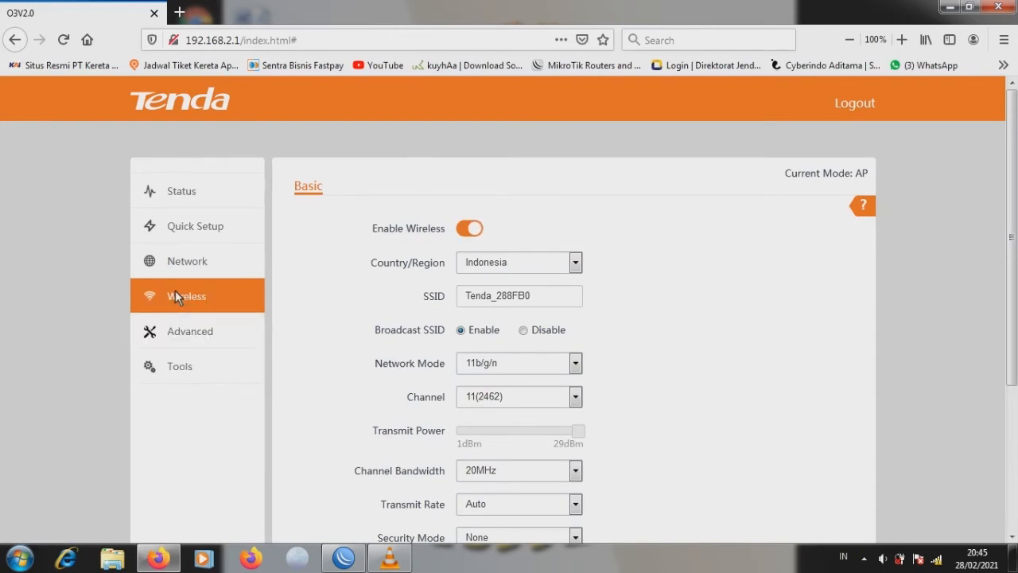
click(179, 265)
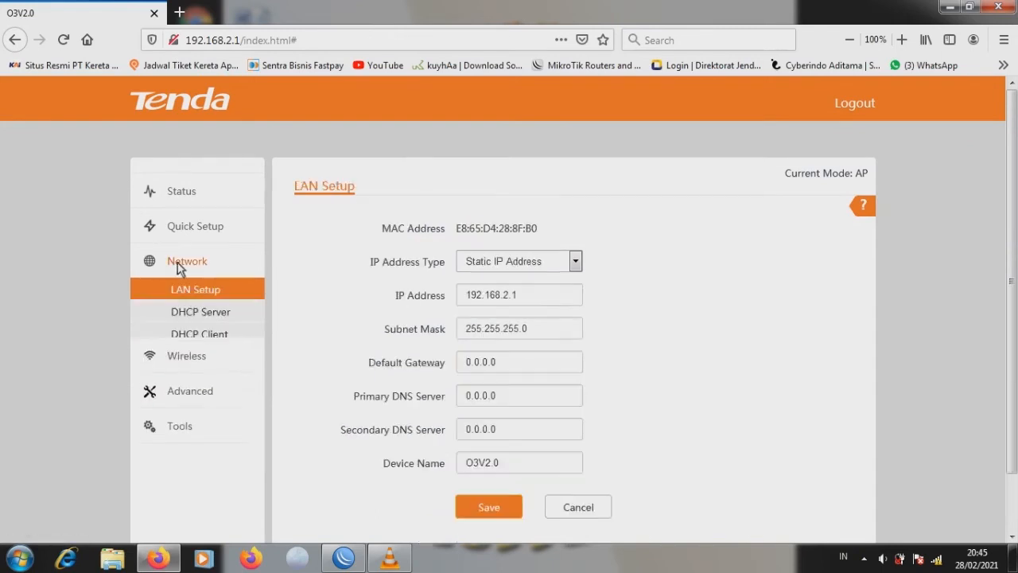
click(194, 310)
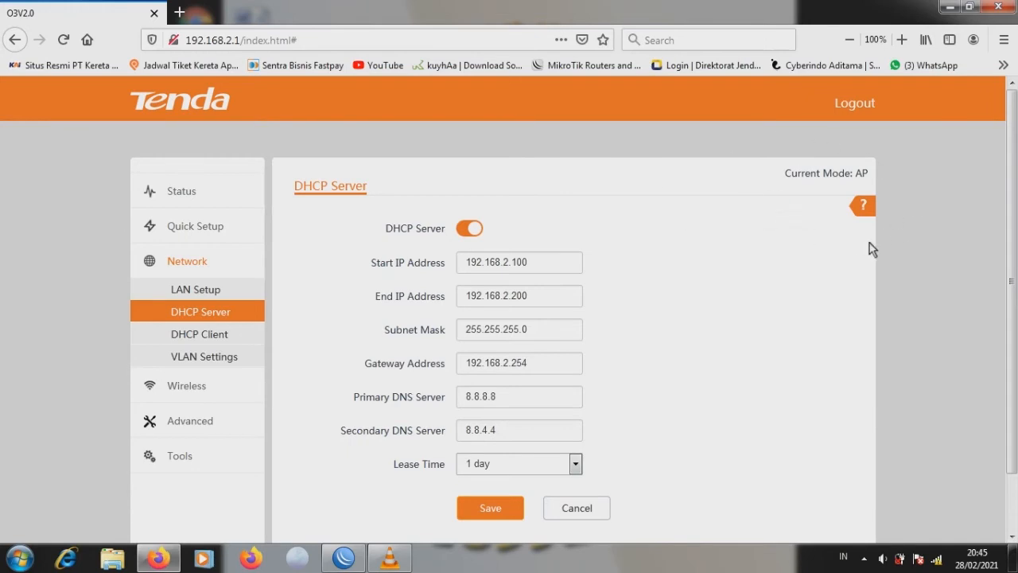
click(468, 229)
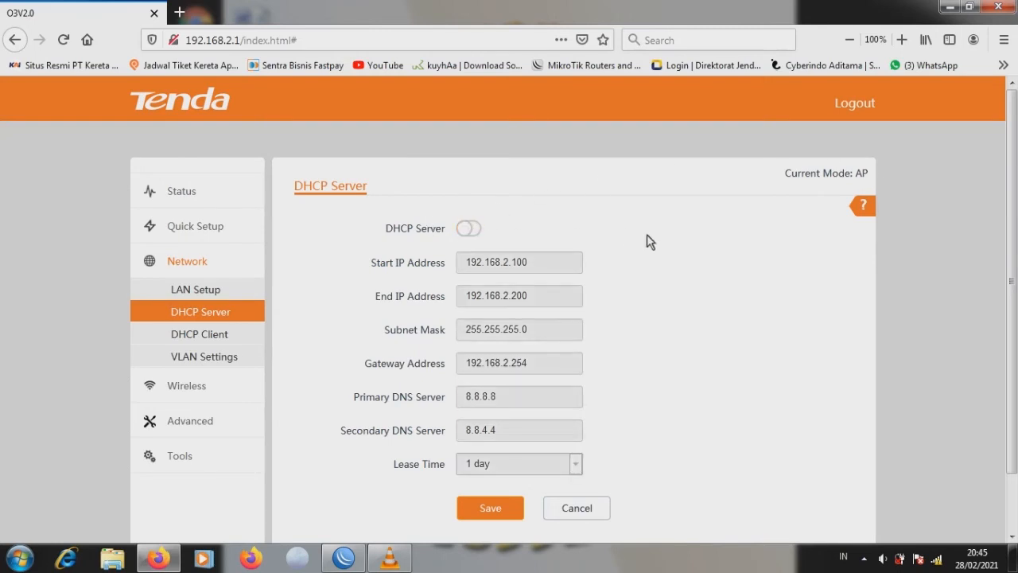
scroll(646, 241, down, 2)
scroll(648, 241, up, 2)
click(500, 506)
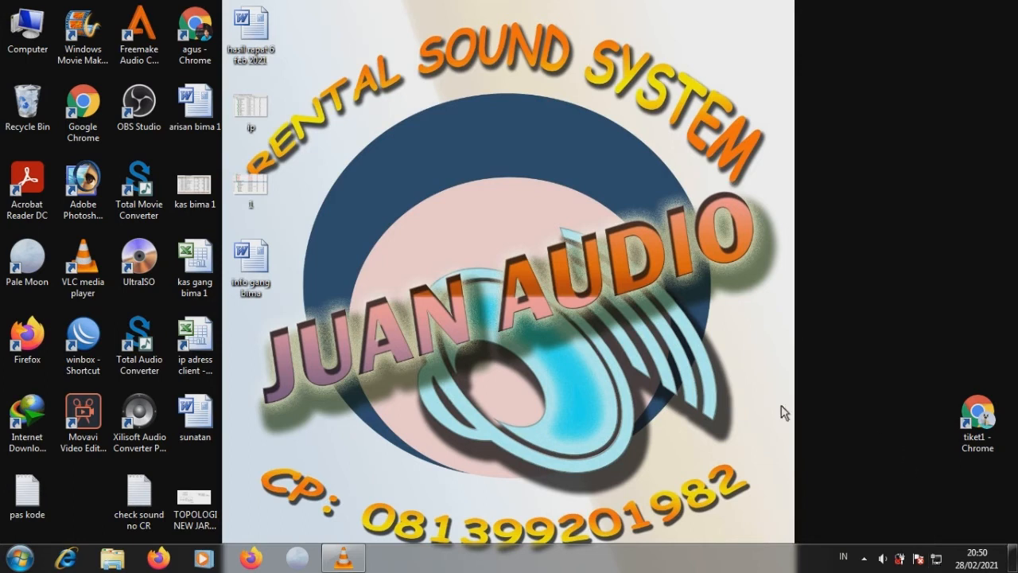
- Launch WinBox and connect to the MikroTik router at 10.10.10.1
double_click(93, 344)
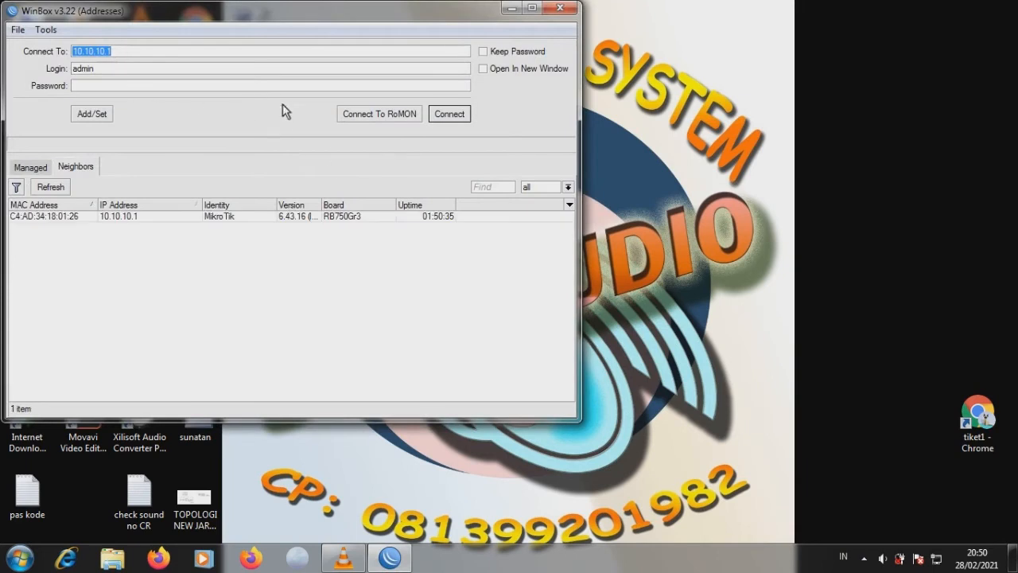
click(134, 217)
click(448, 114)
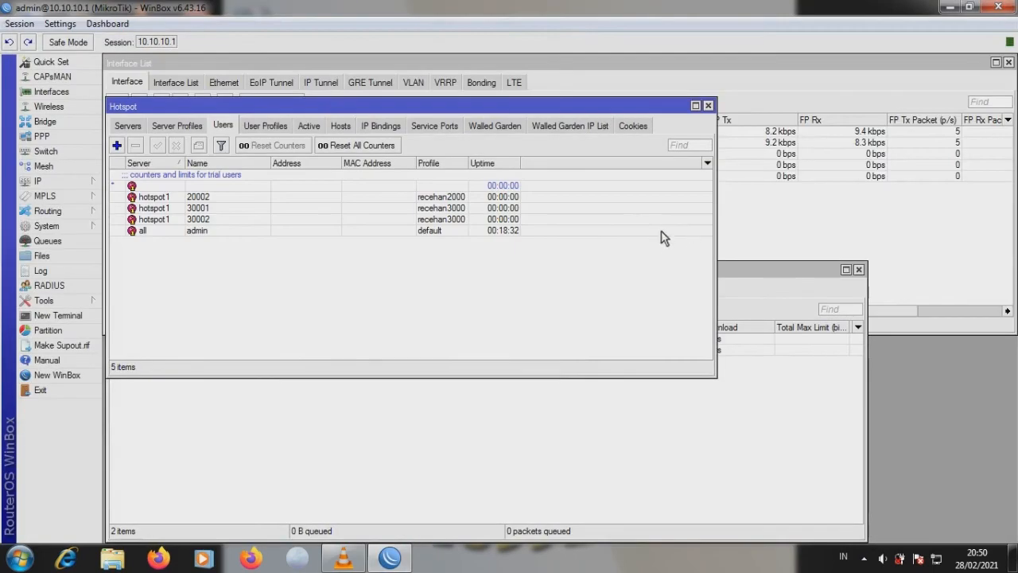
- Reposition the Hotspot window and switch between the Users and User Profiles lists
drag(471, 106, 606, 62)
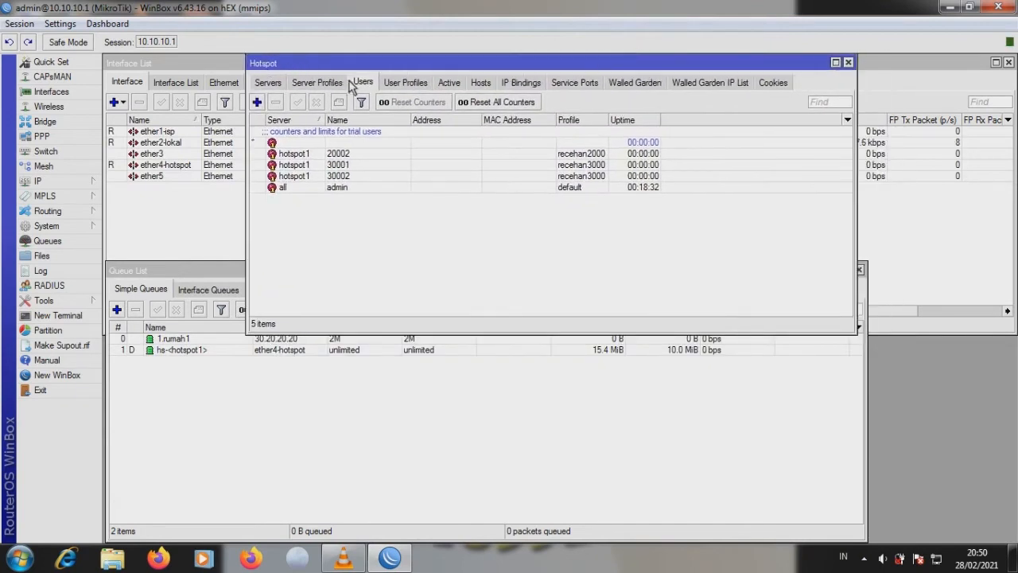
click(418, 89)
click(368, 84)
click(402, 84)
click(371, 84)
click(395, 85)
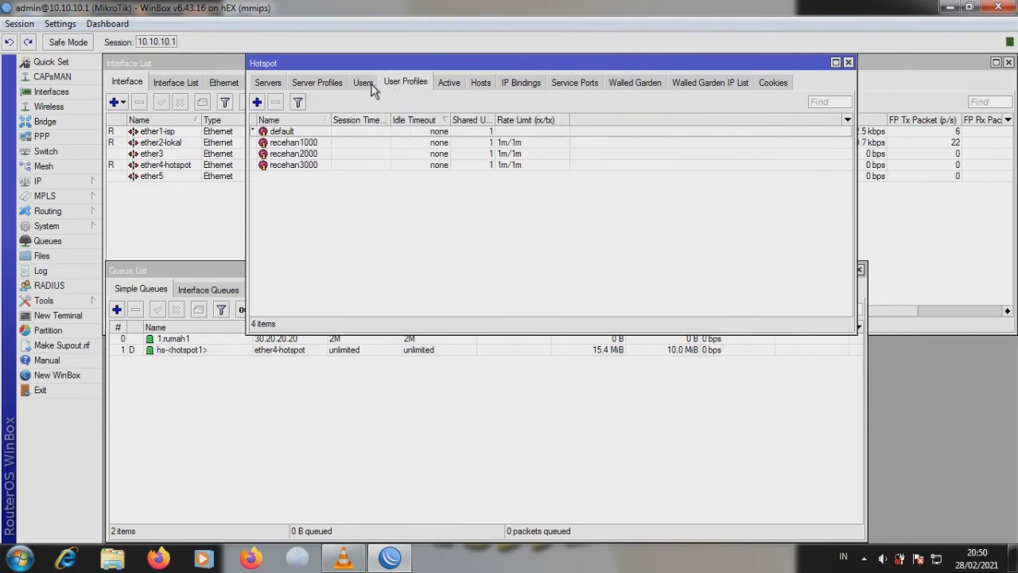
click(364, 84)
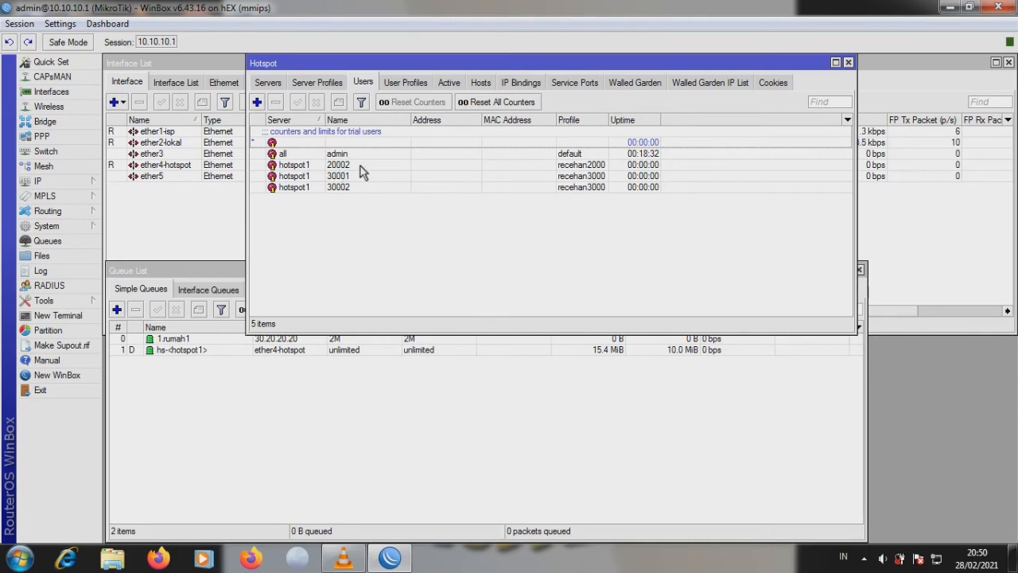
click(362, 167)
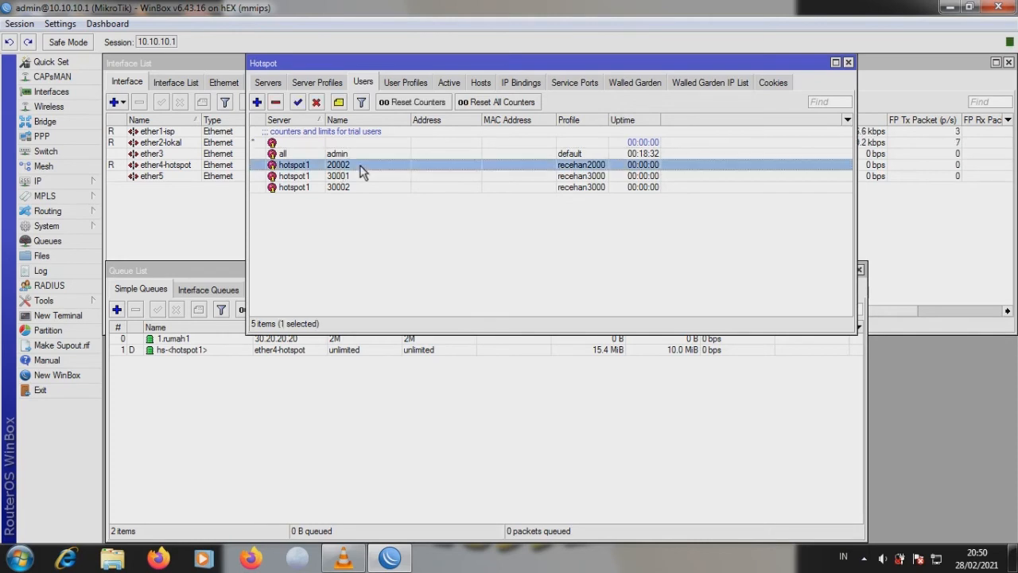
double_click(362, 167)
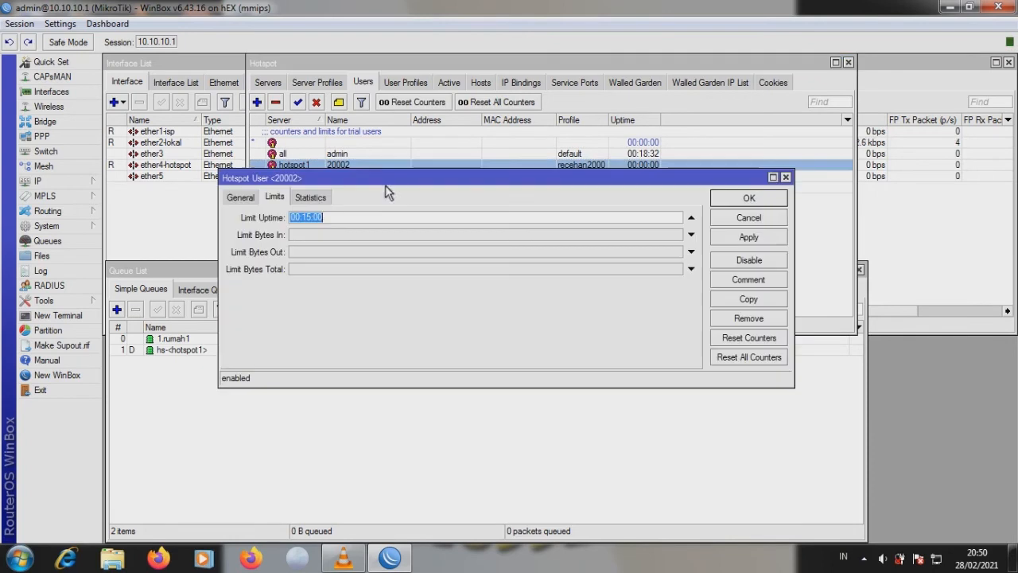
click(244, 197)
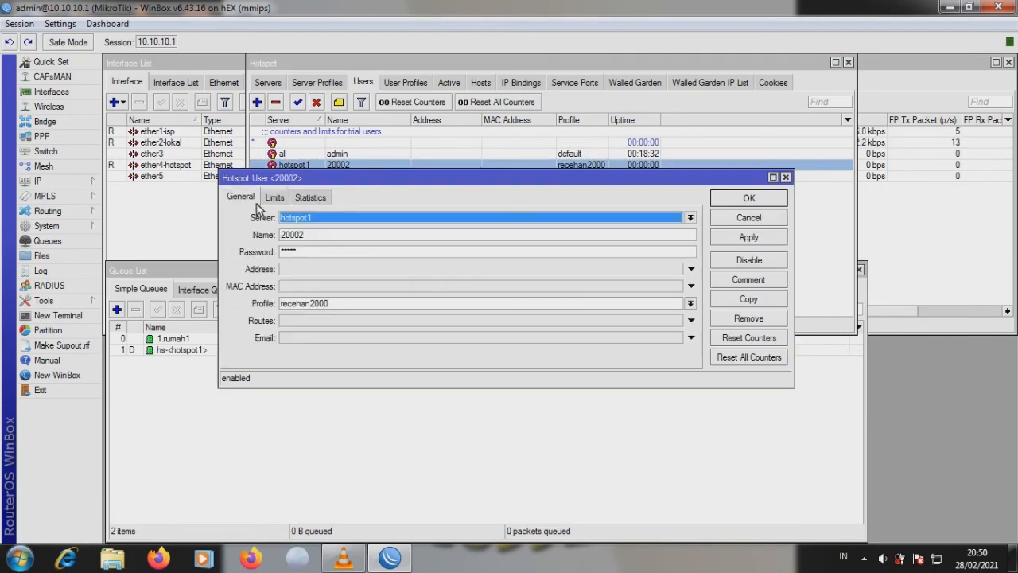
click(327, 257)
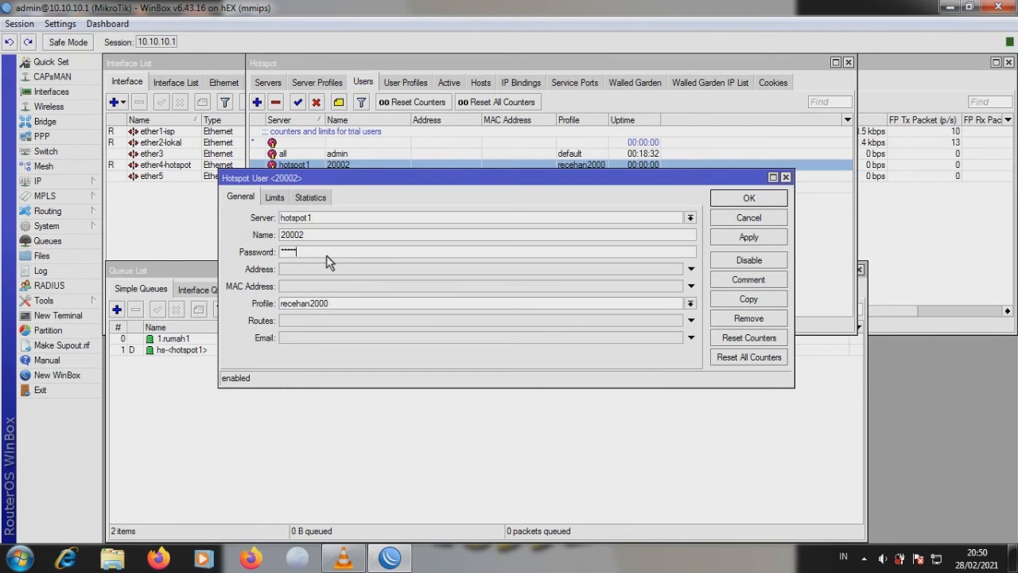
click(280, 199)
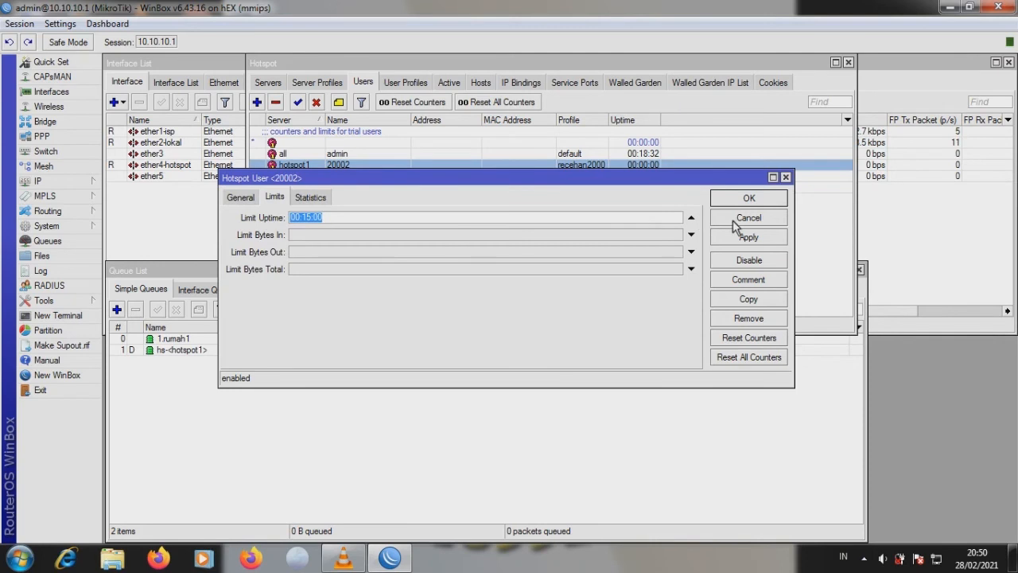
click(239, 197)
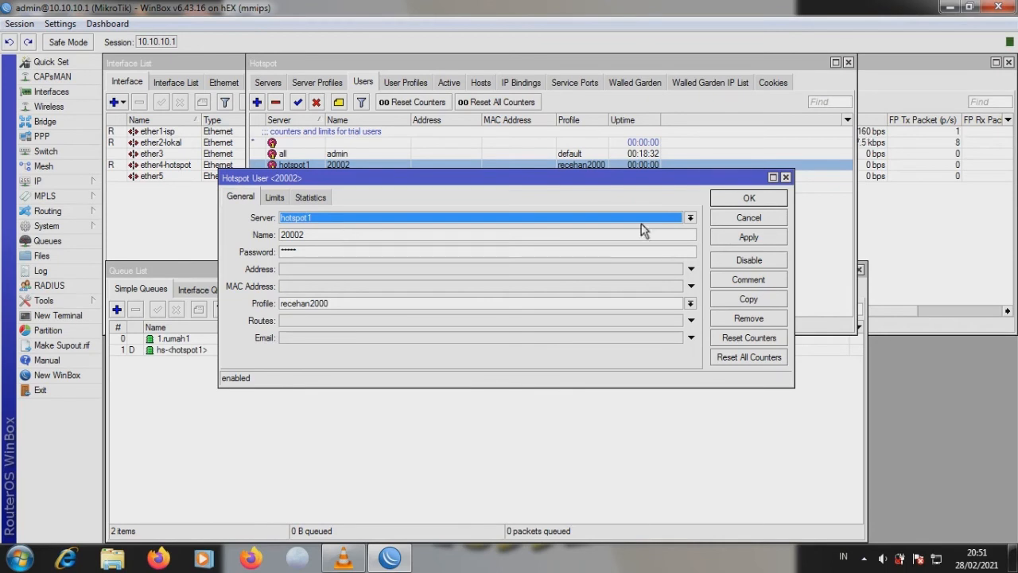
- Close the user dialog and reach the network adapters list via Network and Sharing Center
click(783, 196)
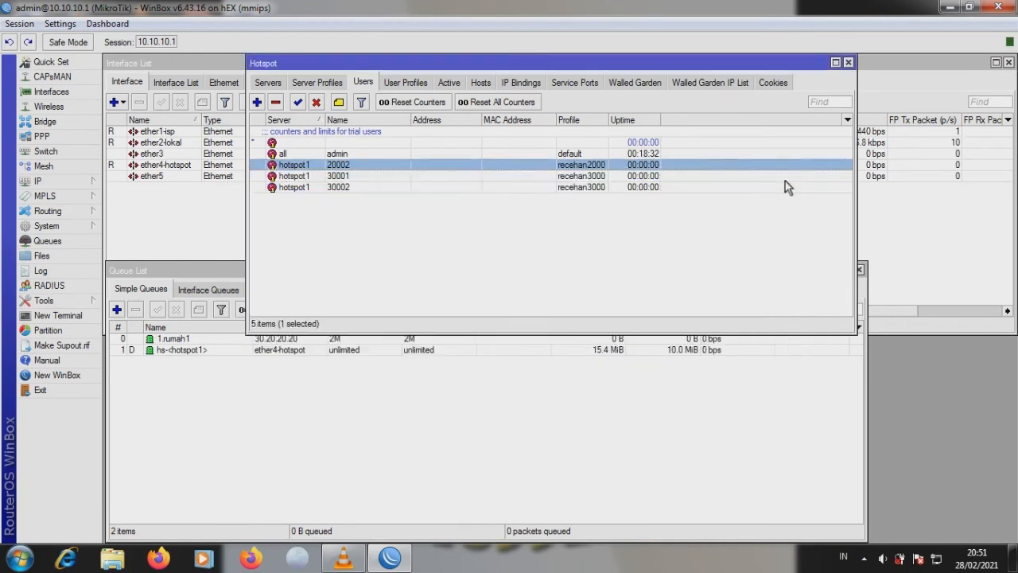
click(936, 559)
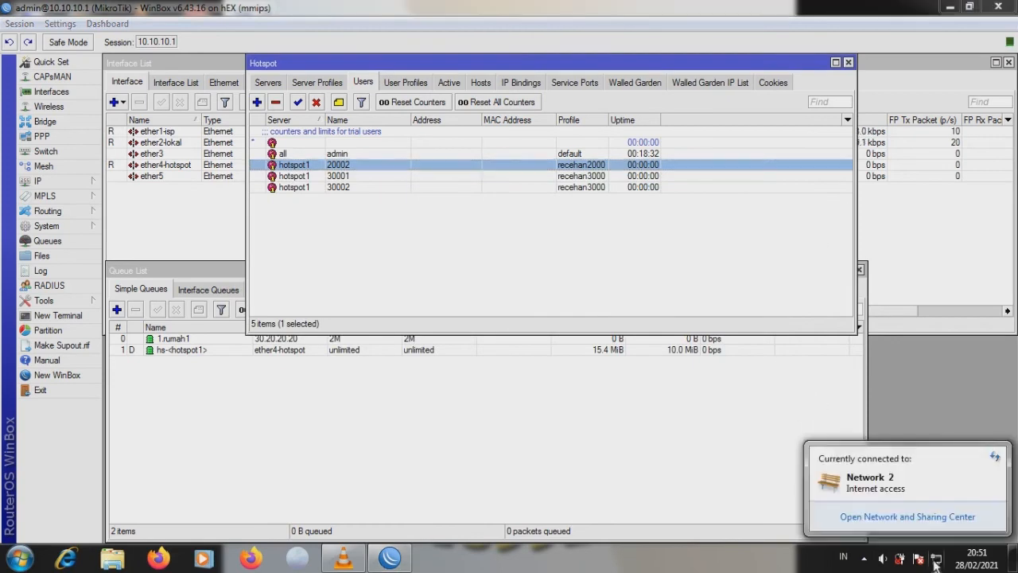
click(935, 517)
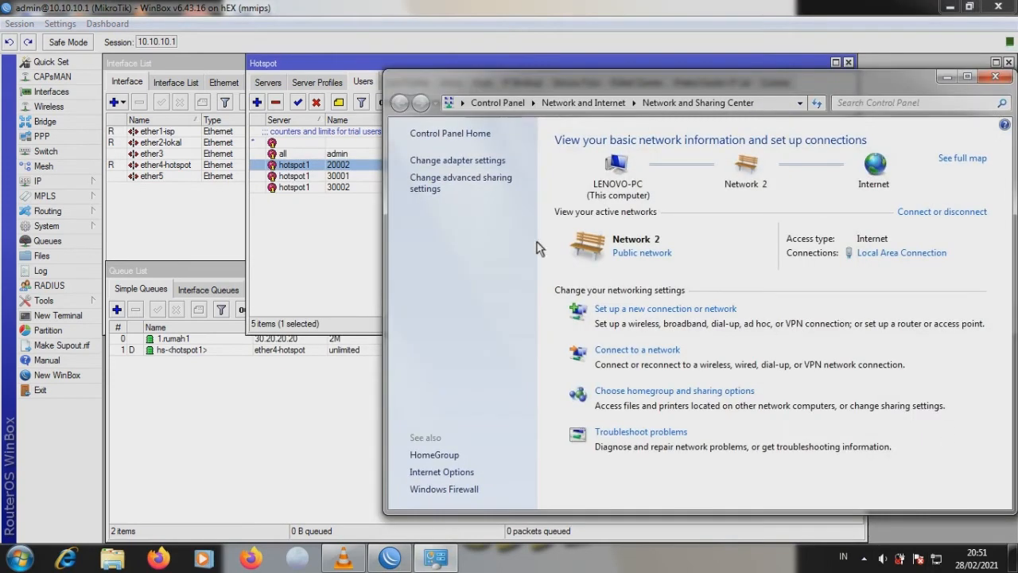
click(462, 161)
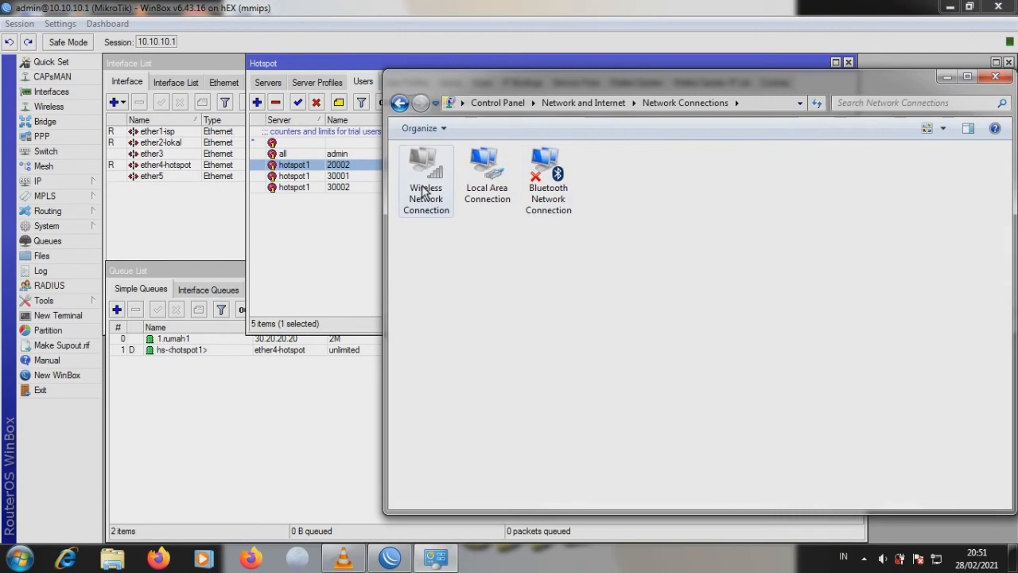
click(325, 236)
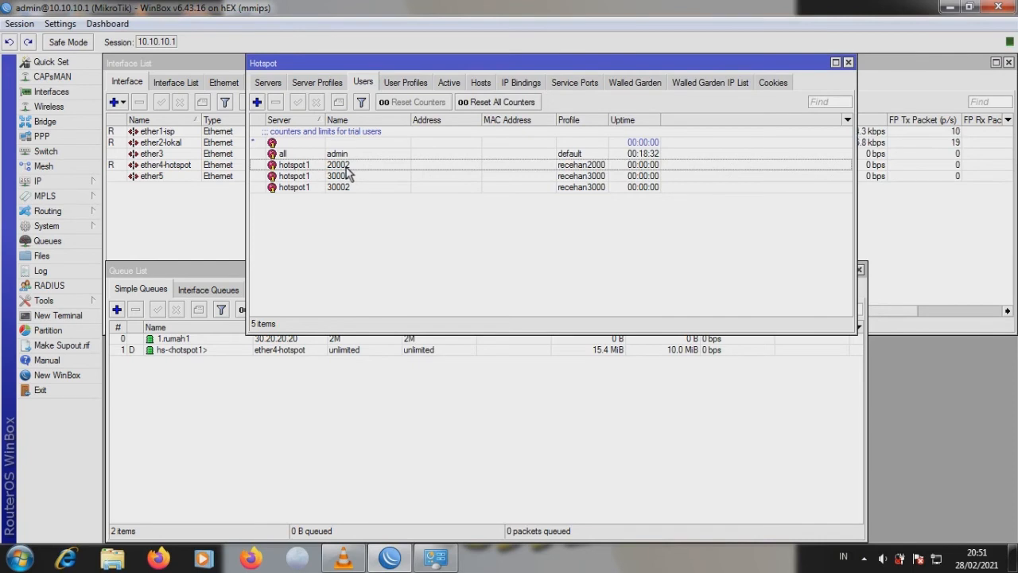
- Enable the Wireless Network Connection adapter from its right-click menu
click(935, 274)
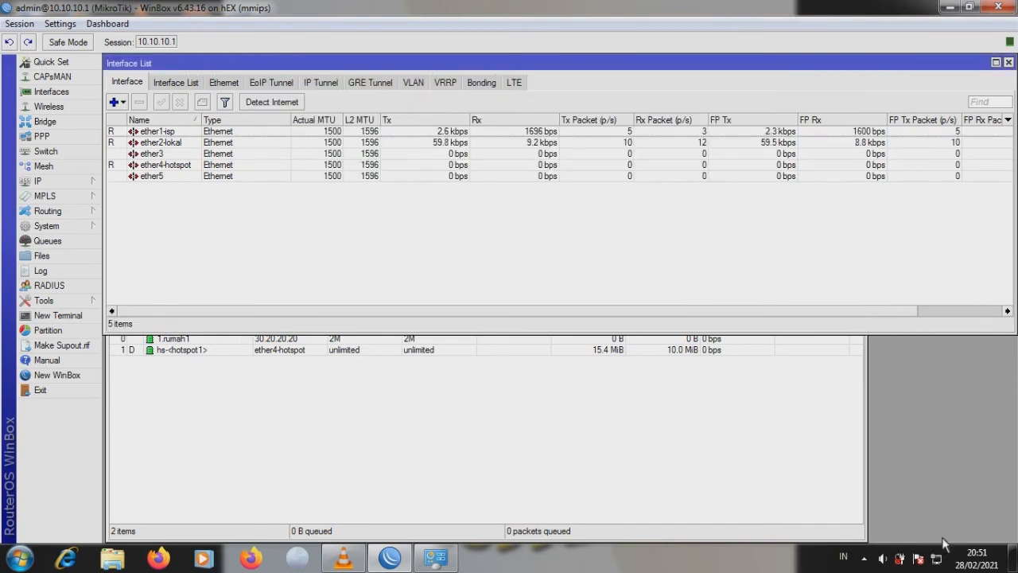
click(937, 560)
click(887, 518)
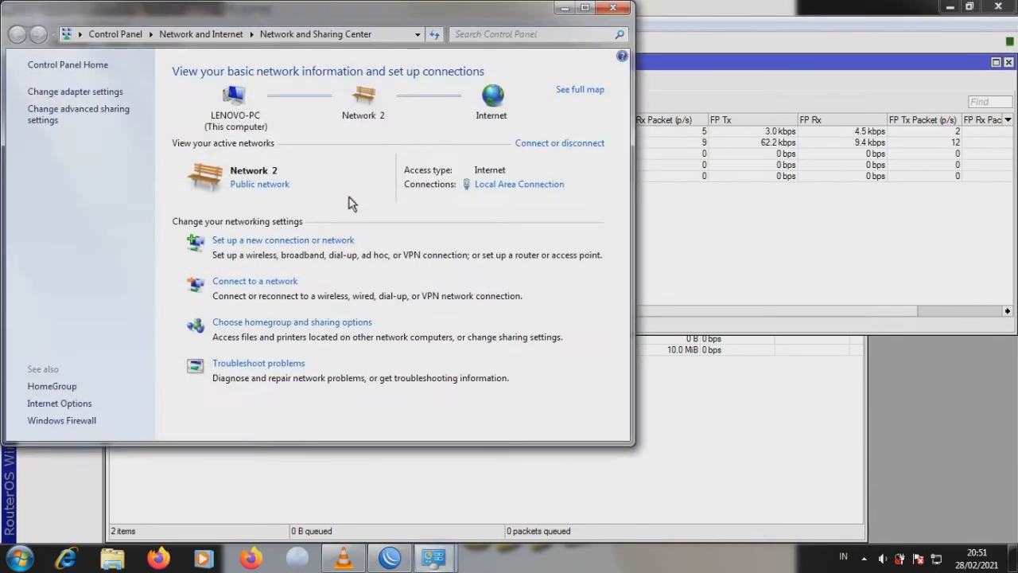
click(100, 92)
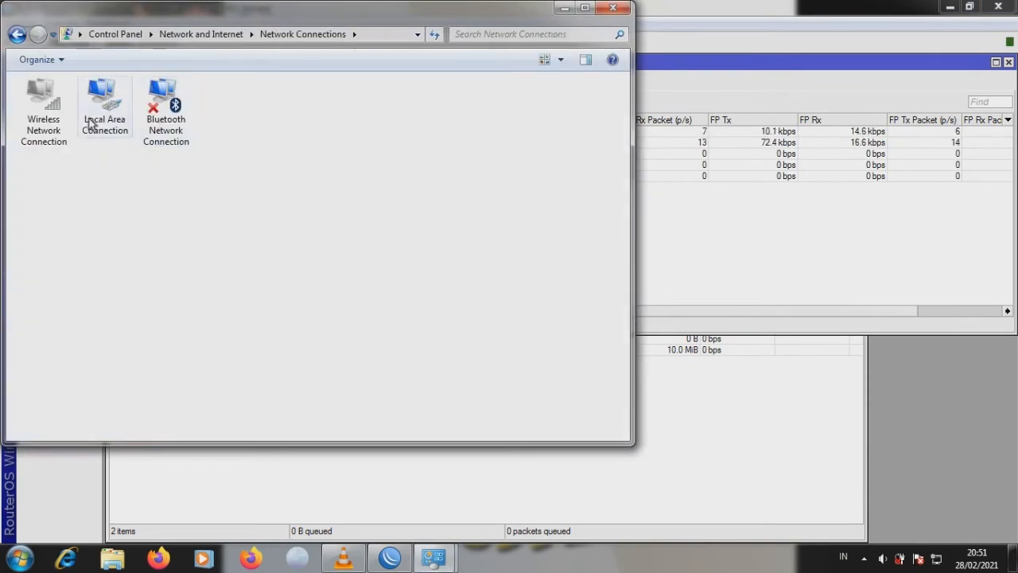
right_click(37, 117)
click(76, 128)
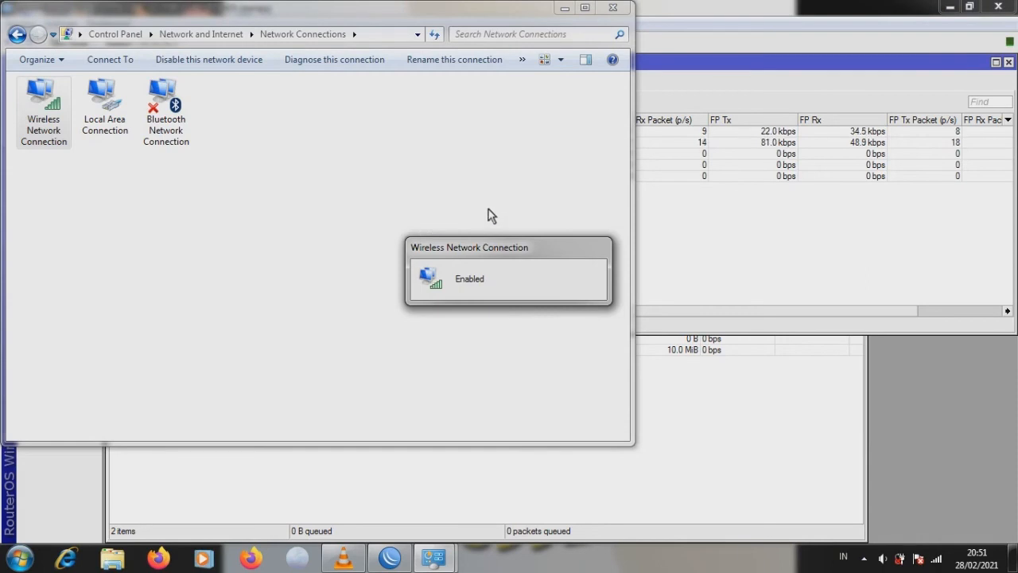
- Close the network connections windows and minimise WinBox to show the desktop
click(613, 8)
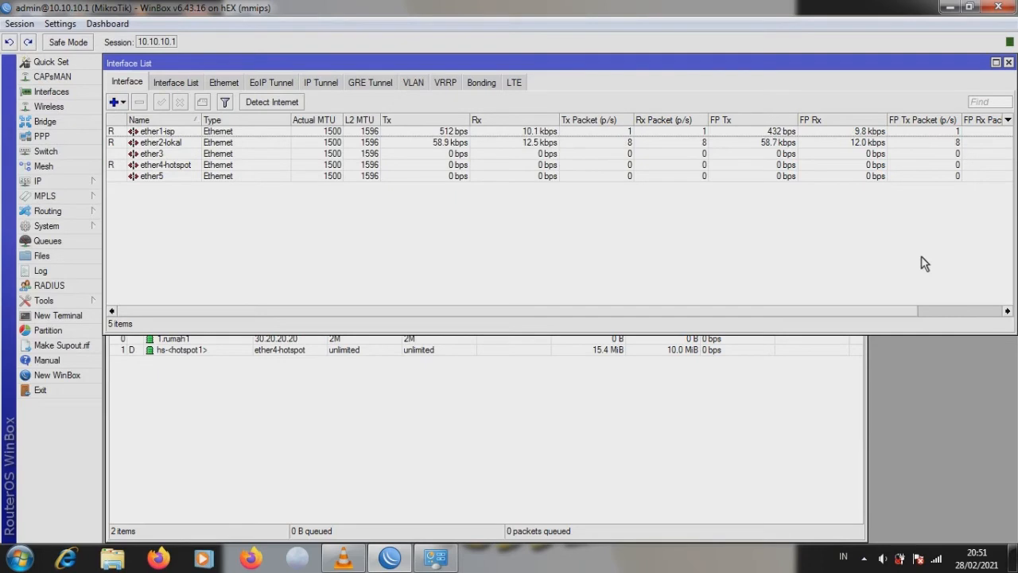
click(949, 7)
click(995, 76)
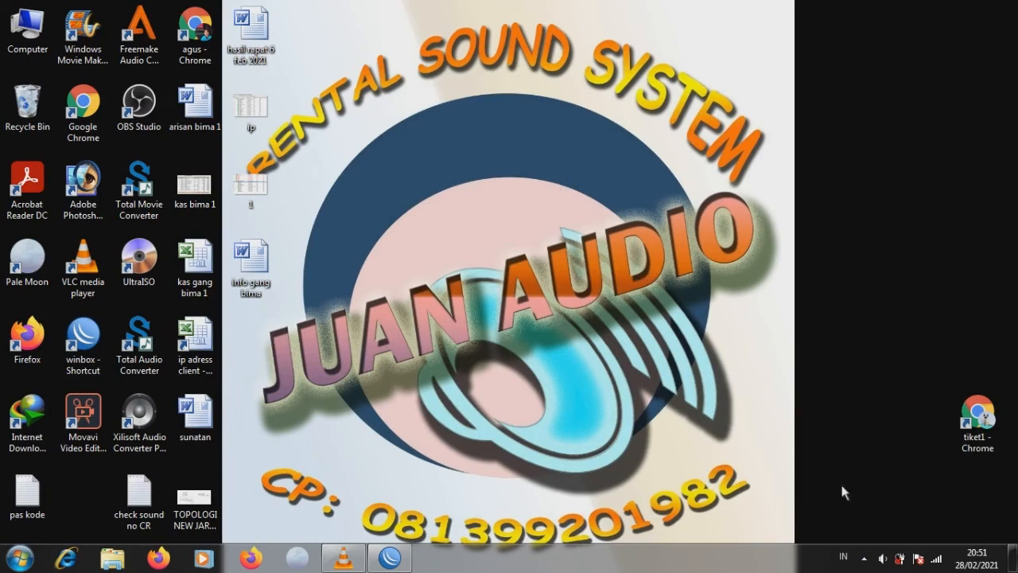
- Join the Tenda_288FB0 wireless network from the tray network list and check its status
click(936, 557)
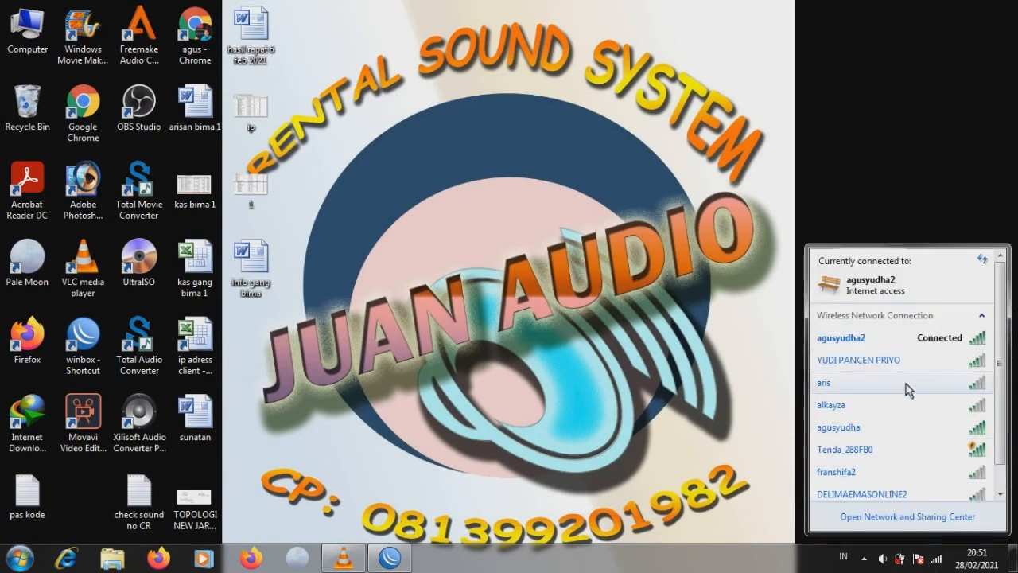
click(903, 450)
click(957, 483)
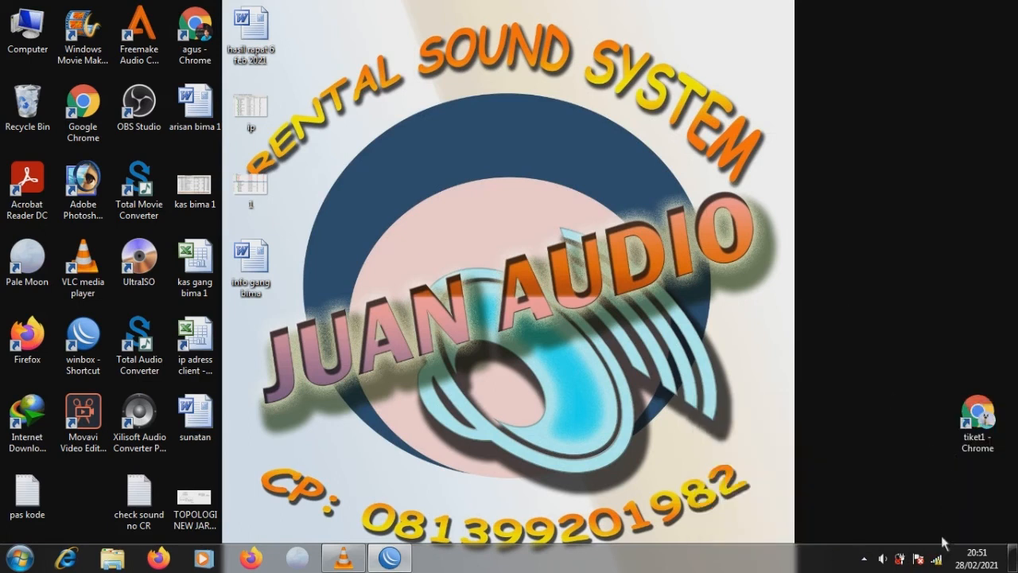
click(938, 559)
- Replace the failed hi.ru tab with a new tab and load yudhanet.com
click(741, 331)
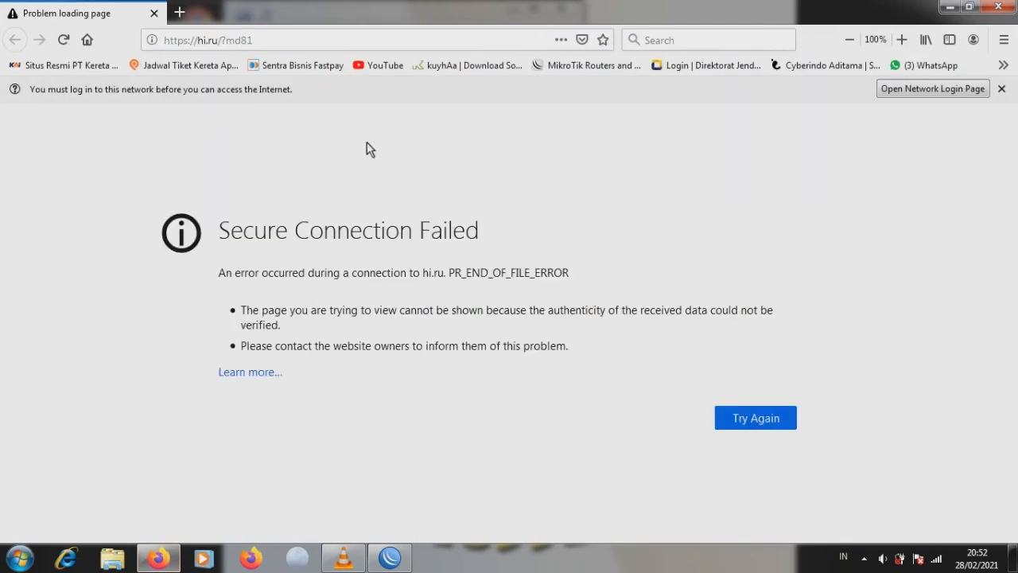
click(180, 14)
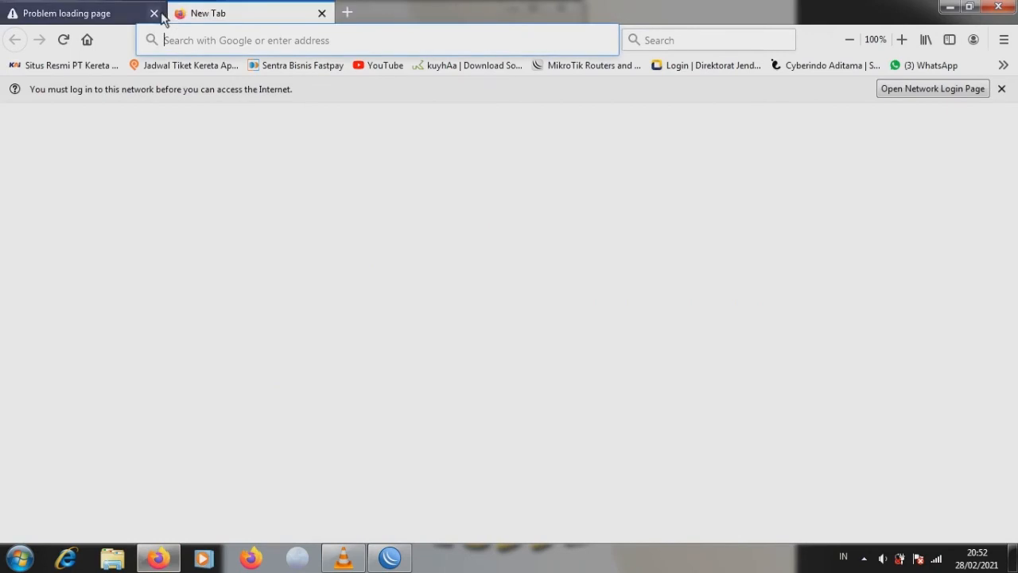
click(234, 44)
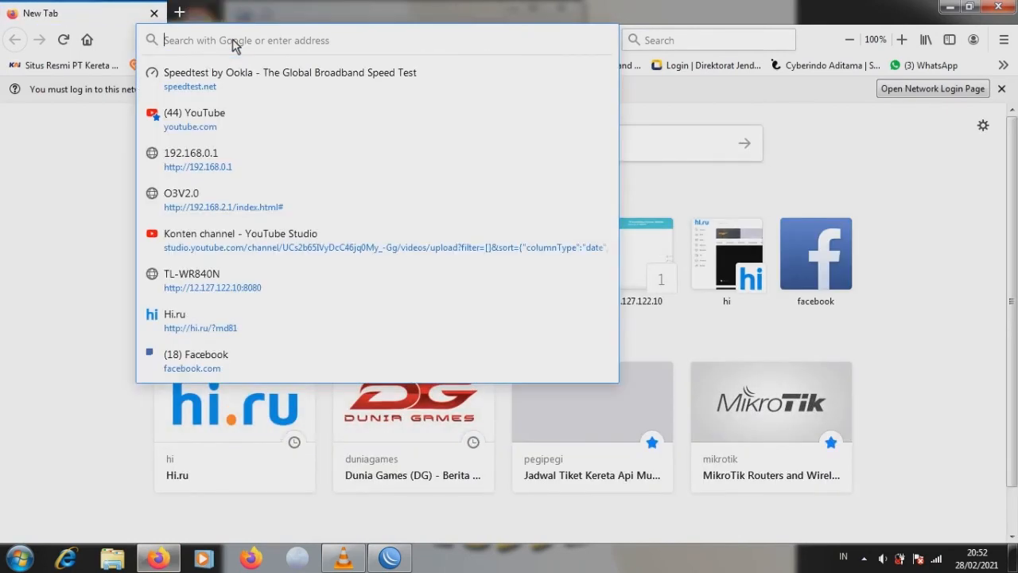
text(yudhanet.com/)
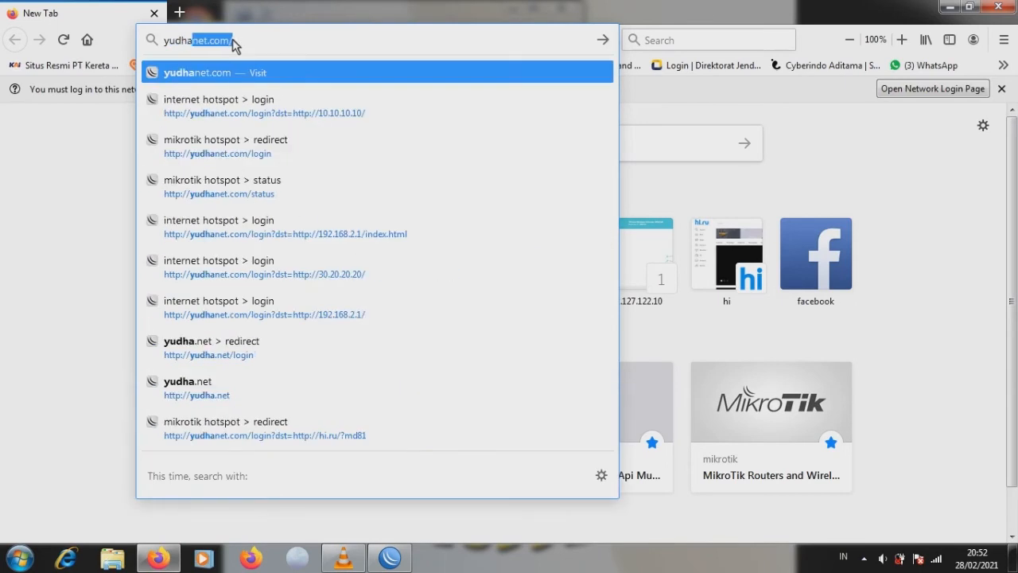
key(Return)
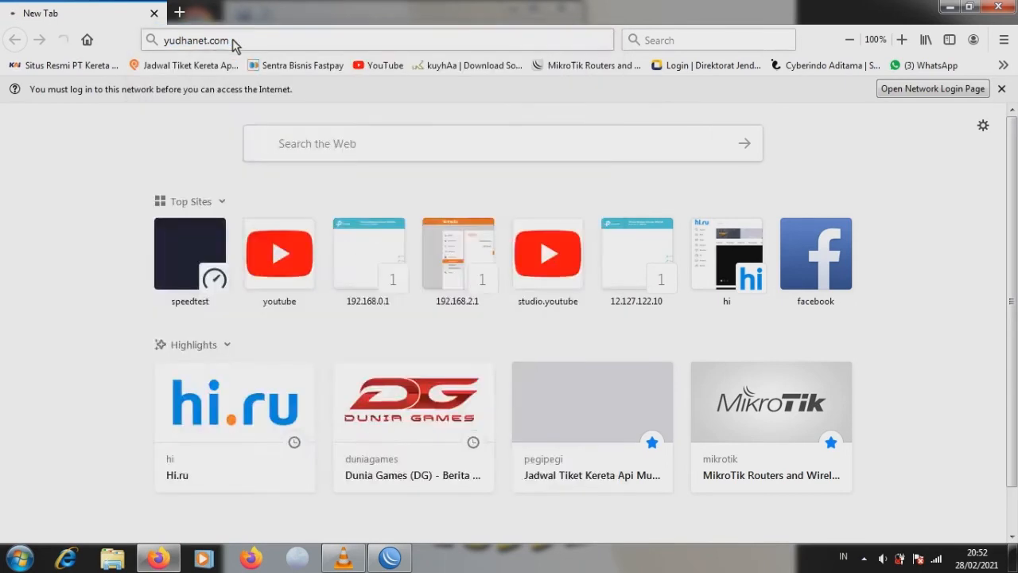
- Enter the hotspot username and password, log in, and decline saving the credentials
click(730, 308)
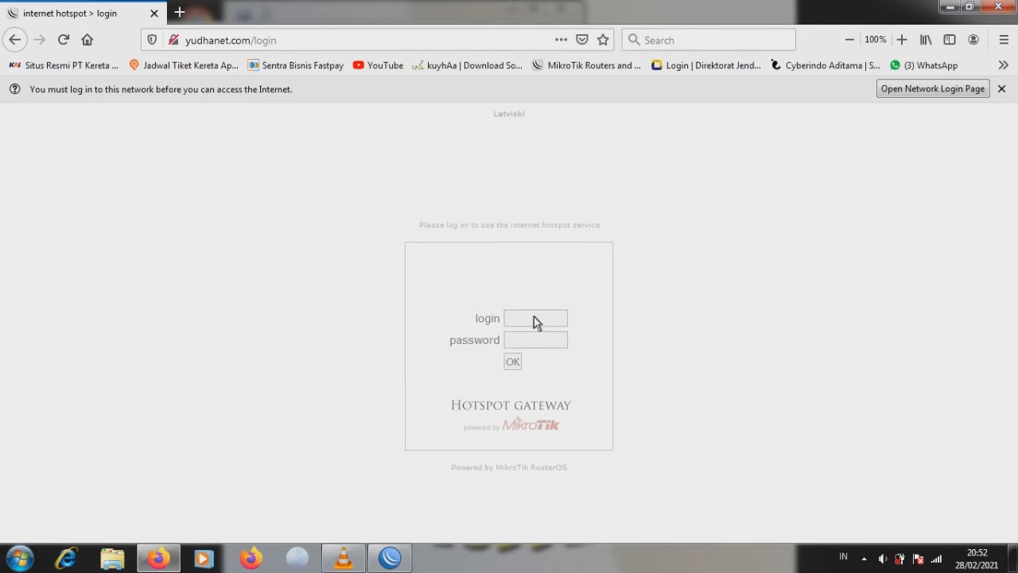
click(539, 344)
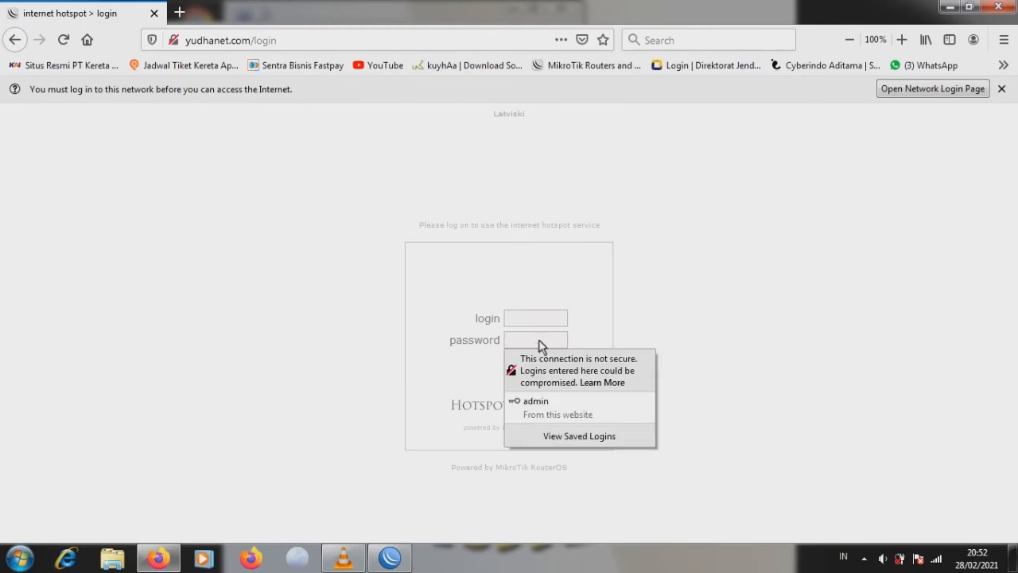
click(536, 319)
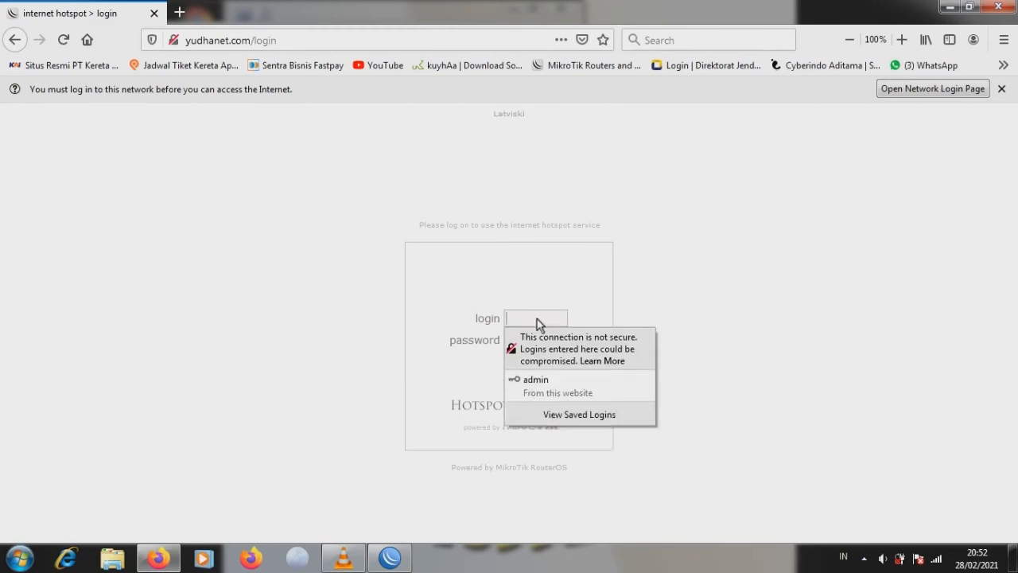
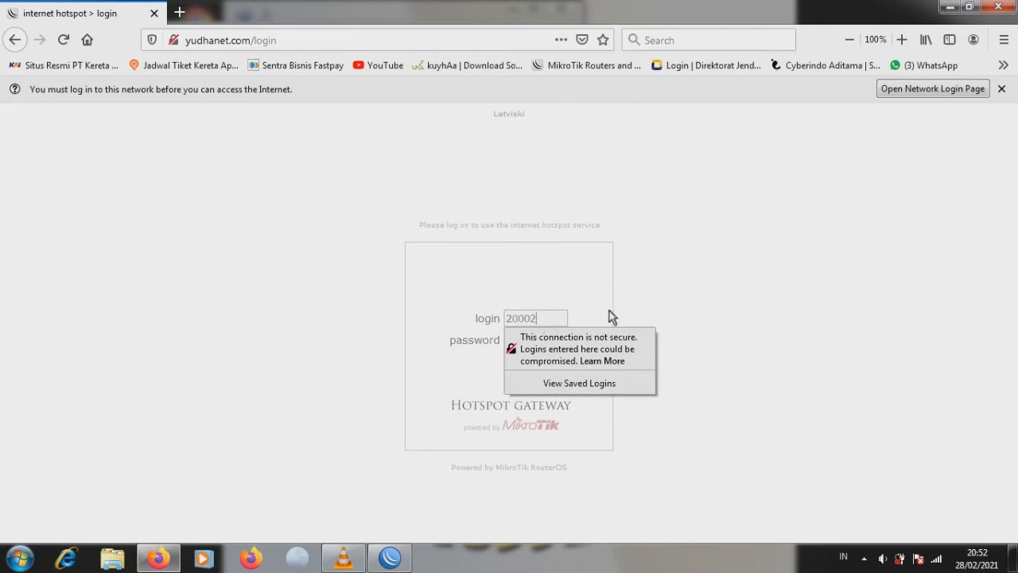
click(546, 340)
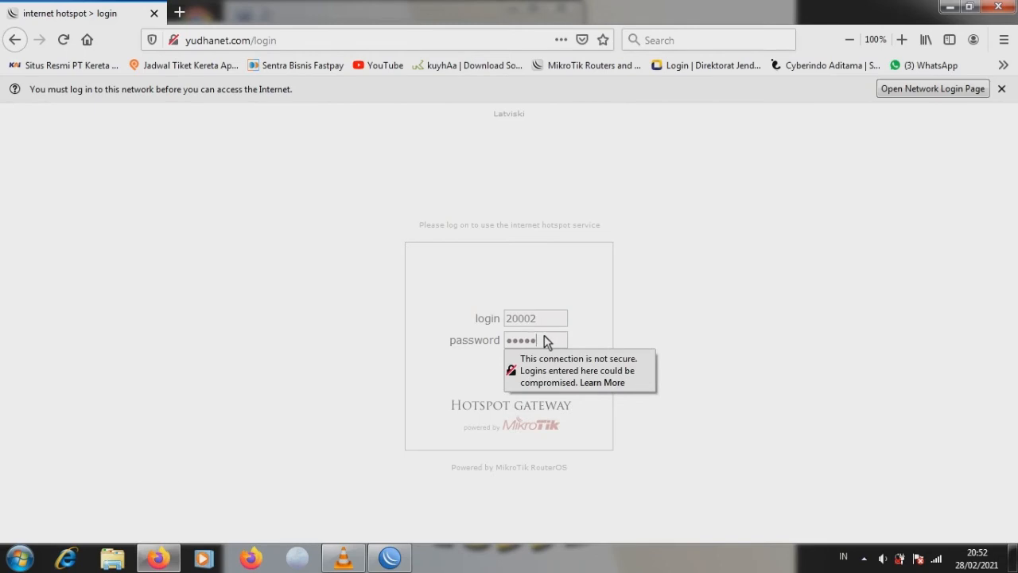
click(689, 351)
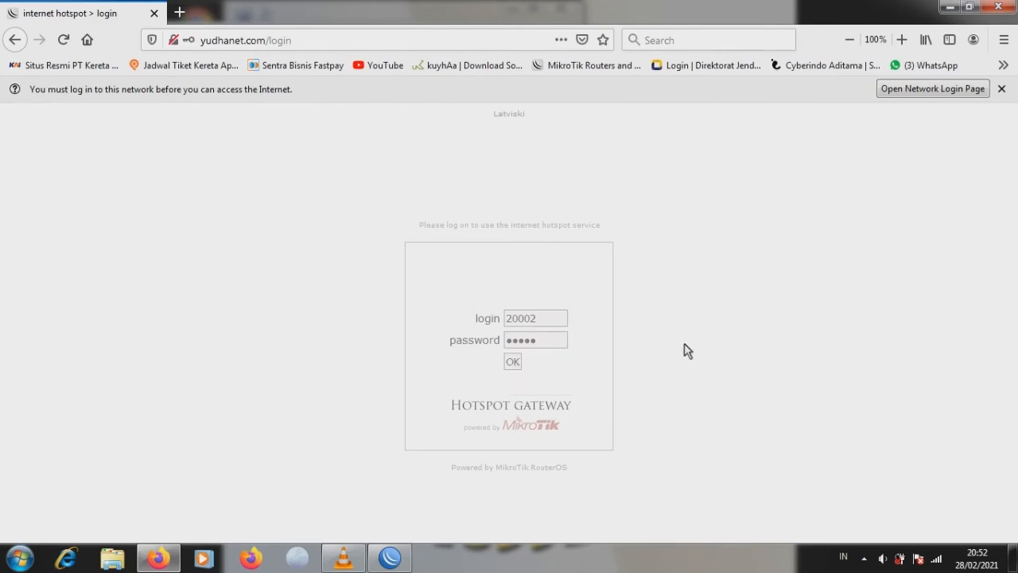
click(517, 362)
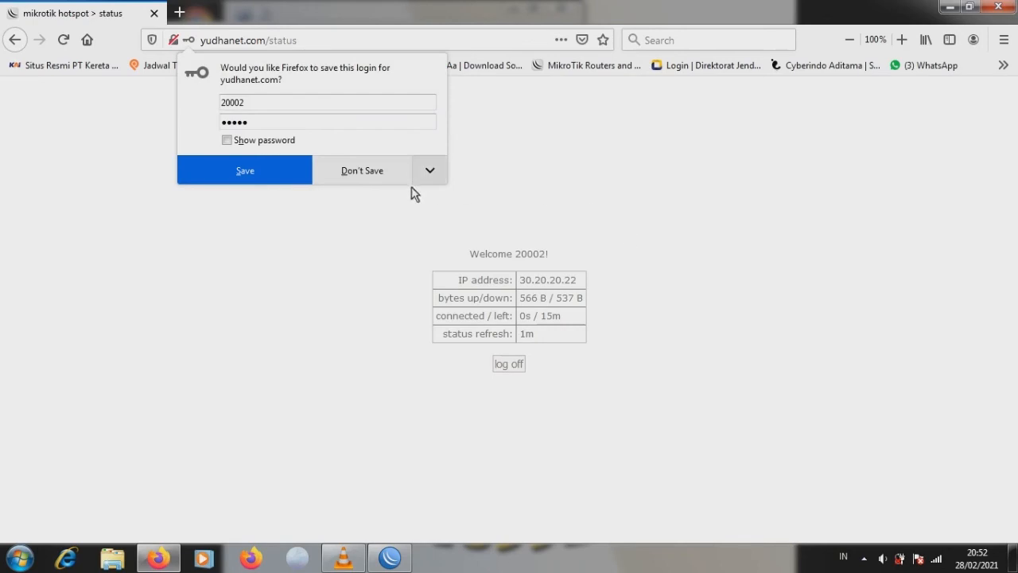
click(364, 180)
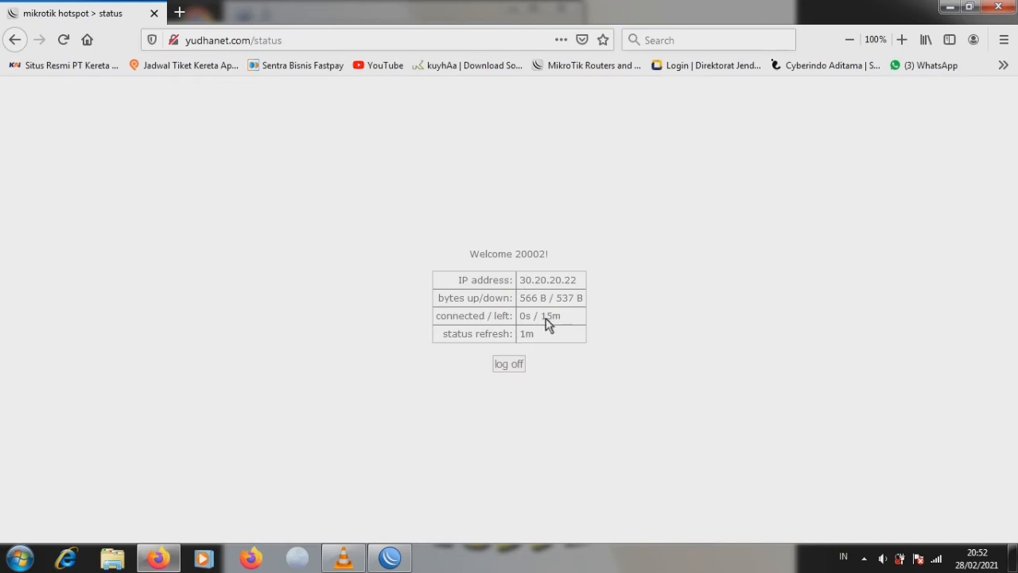
- Open YouTube in a new tab and search for the creator's channel name
click(180, 15)
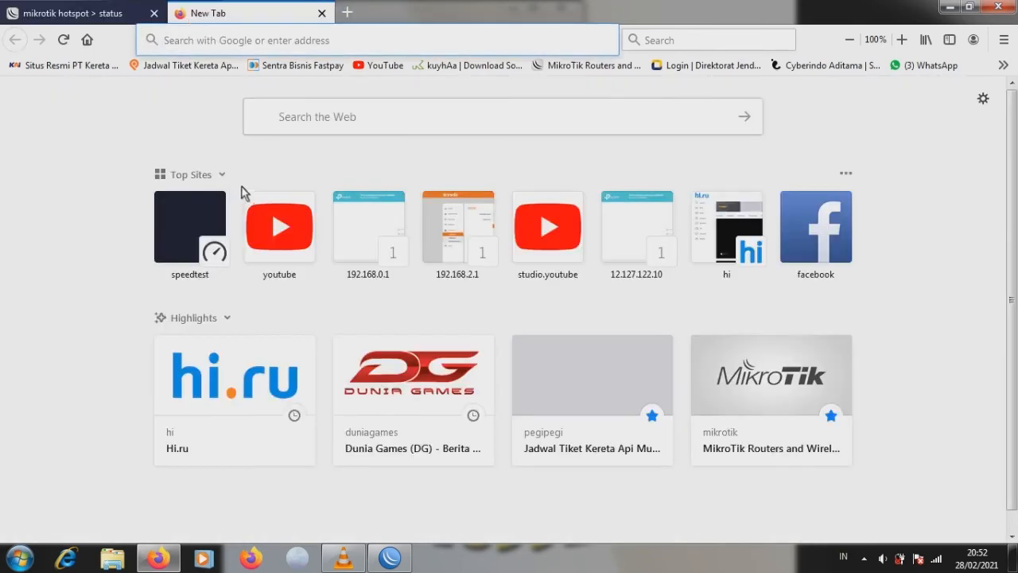
click(281, 215)
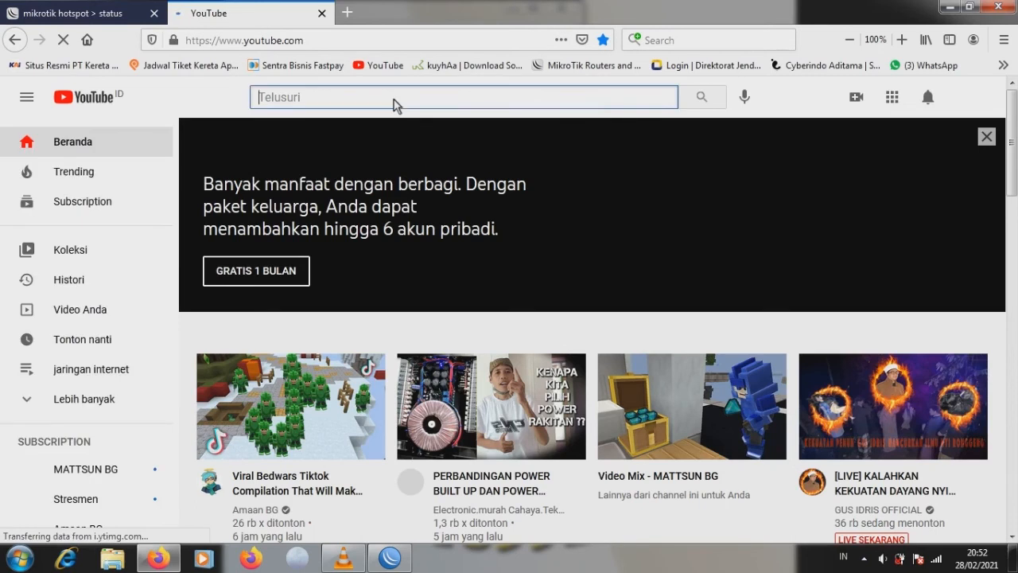
text(a)
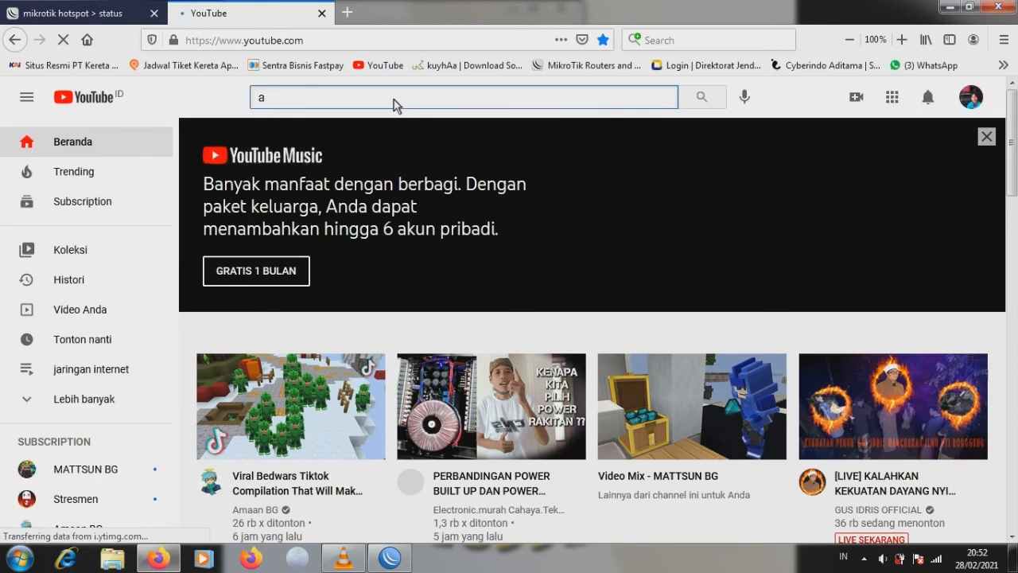
text(gus putra wates)
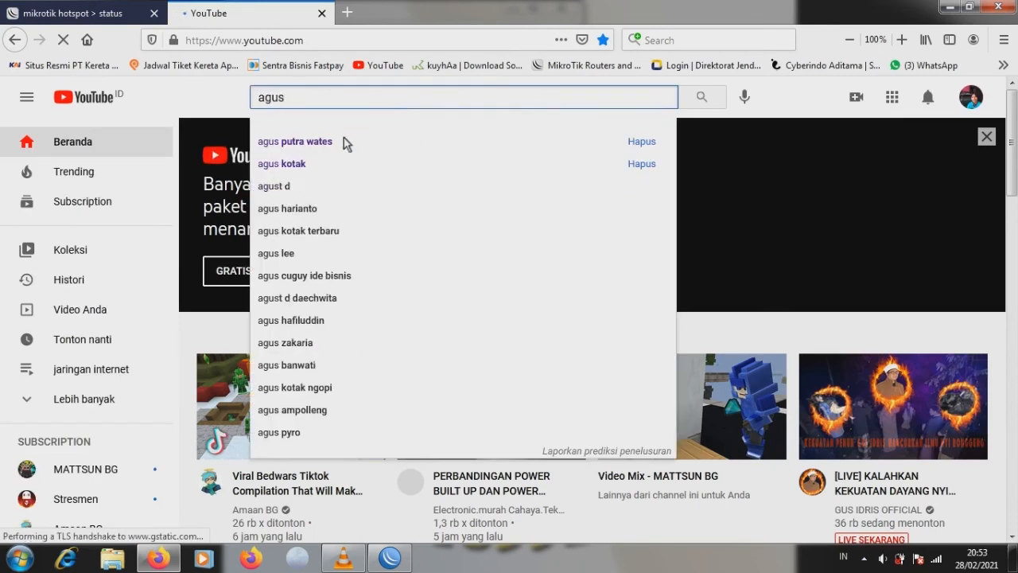
click(347, 144)
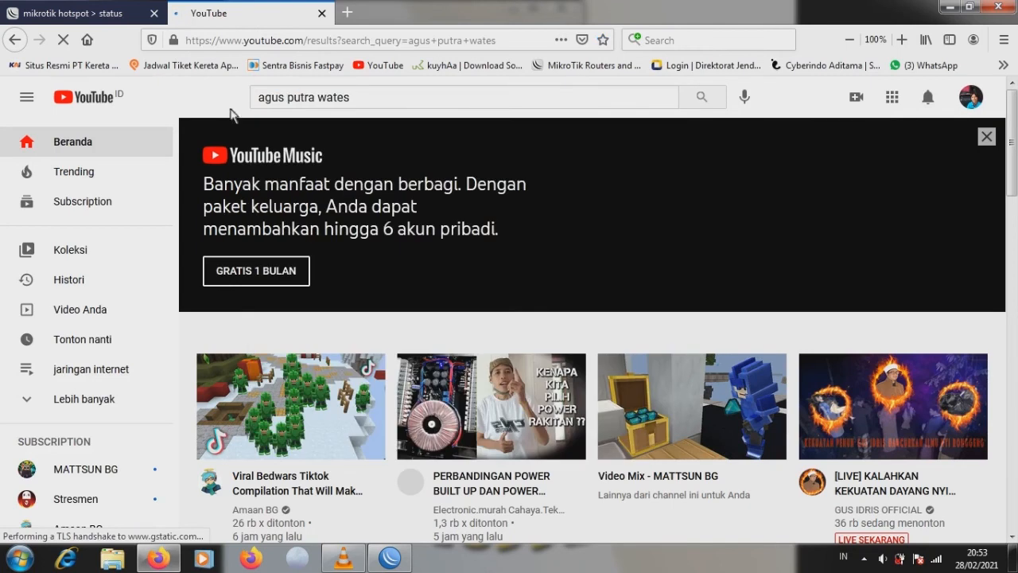
- Check the hotspot status page, then open the channel and play 'remote rooter dlink DIR-612'
click(94, 16)
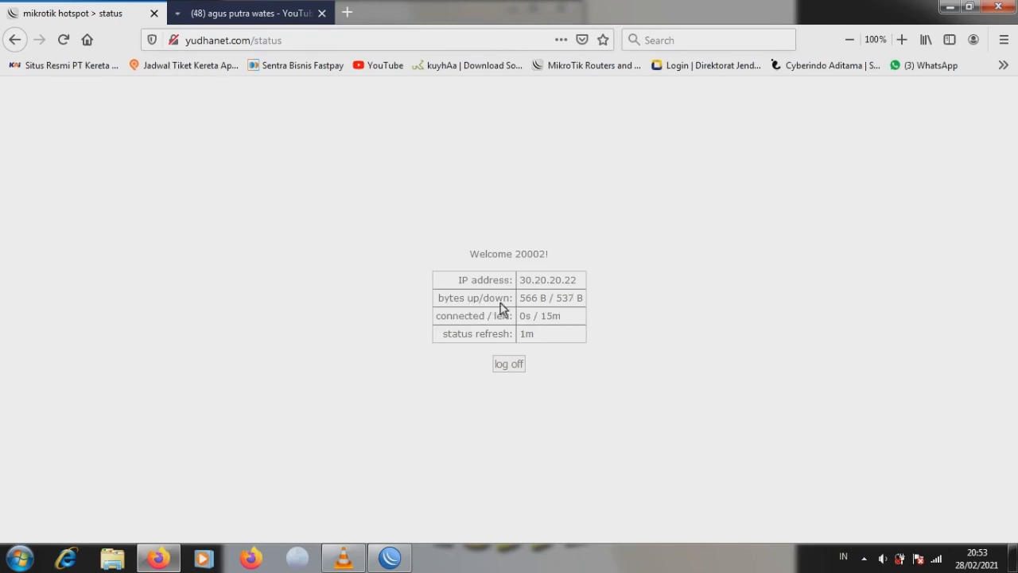
click(239, 13)
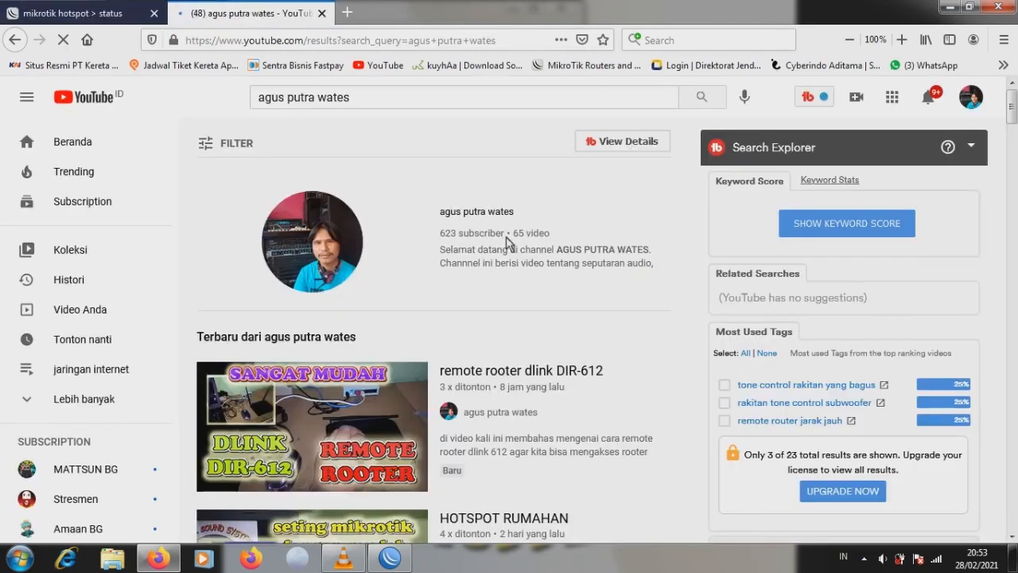
click(340, 241)
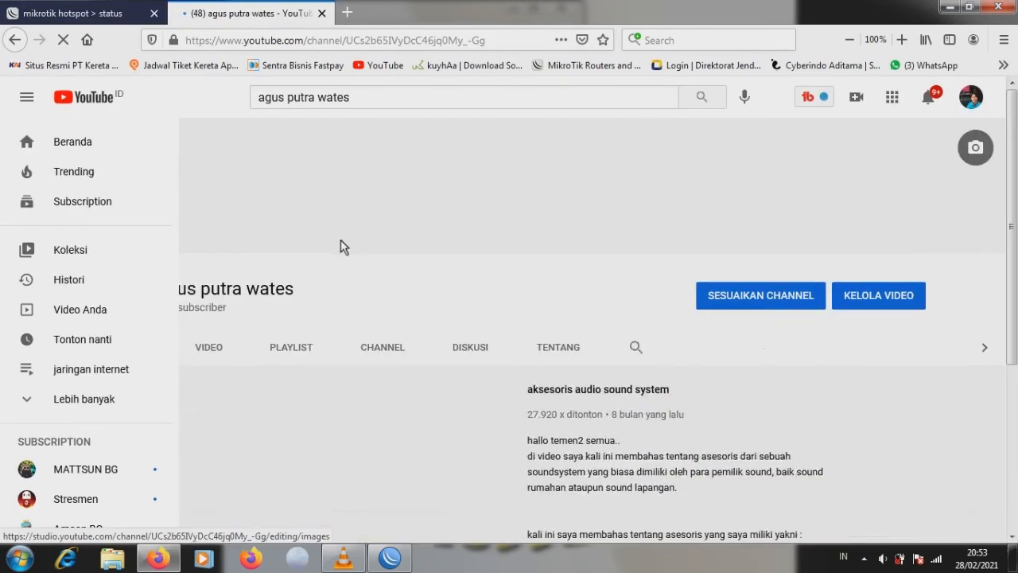
scroll(467, 328, down, 3)
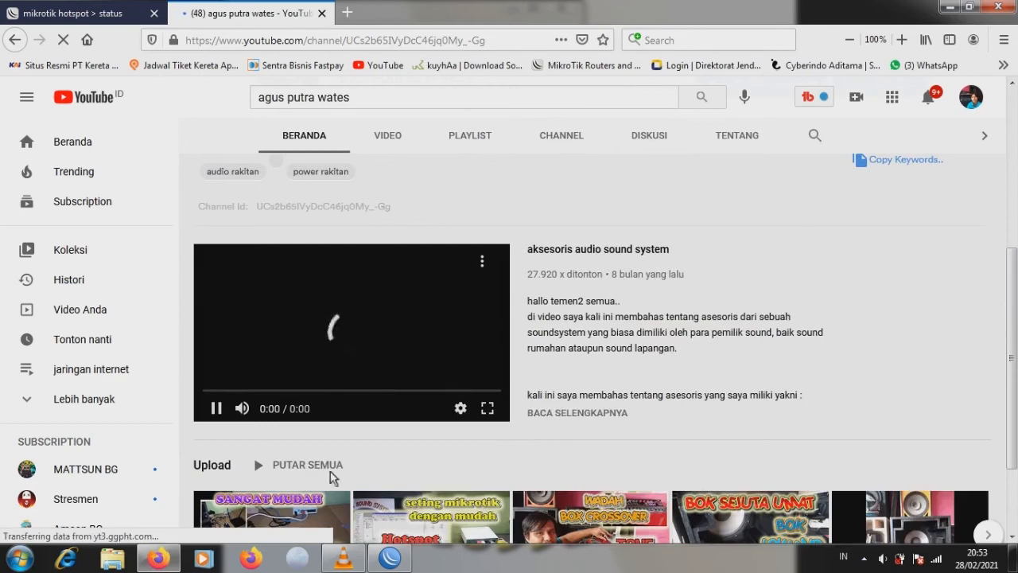
scroll(294, 493, down, 2)
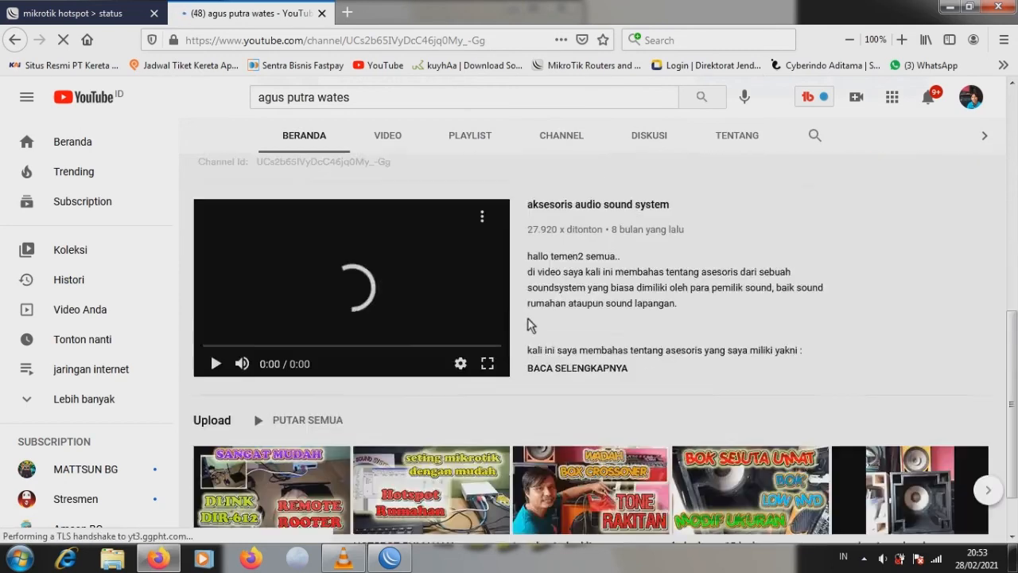
click(301, 477)
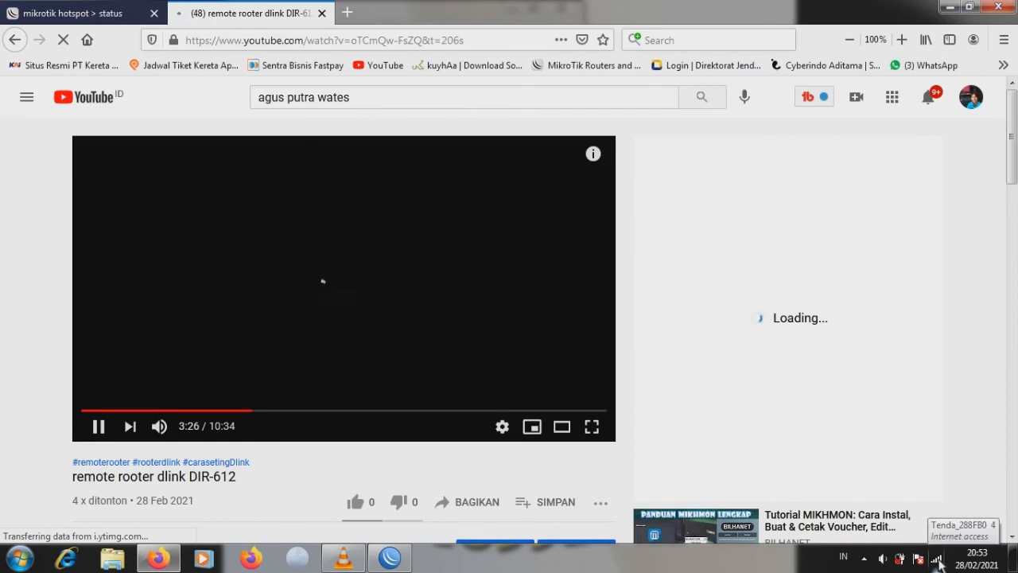
- Reconnect WinBox to 10.10.10.1 and arrange its Simple Queues beside the playing YouTube video
click(389, 557)
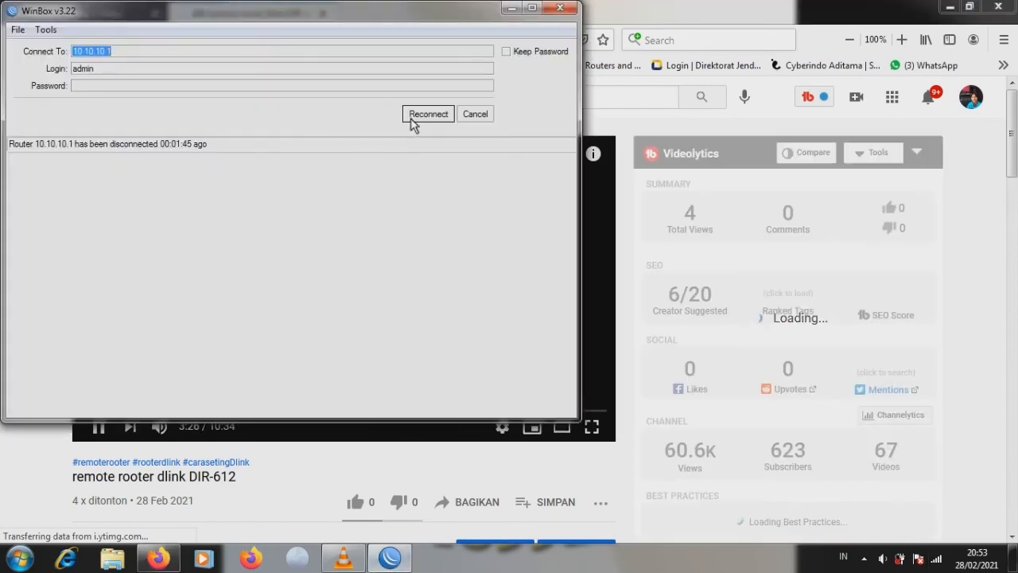
click(428, 115)
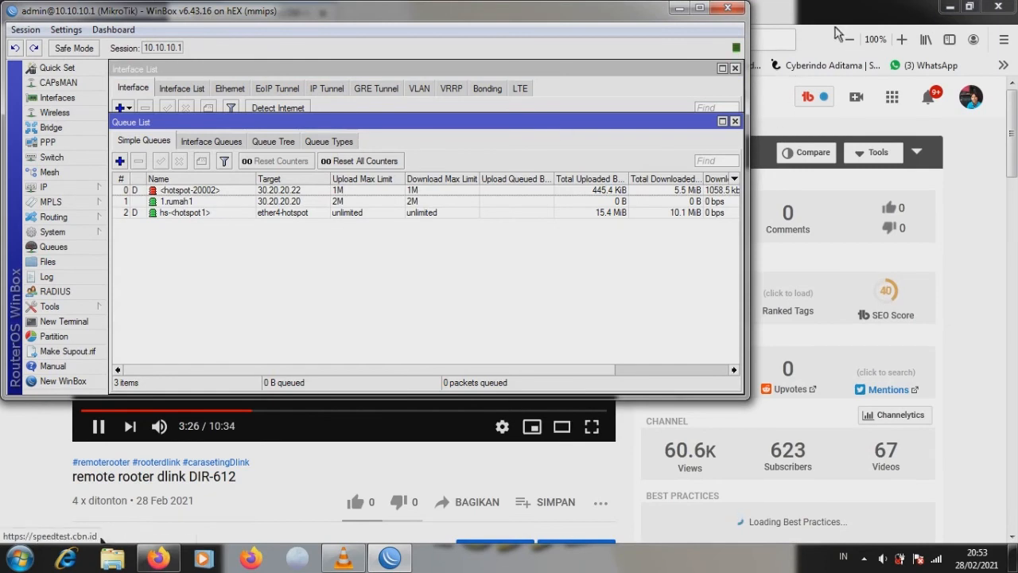
click(969, 7)
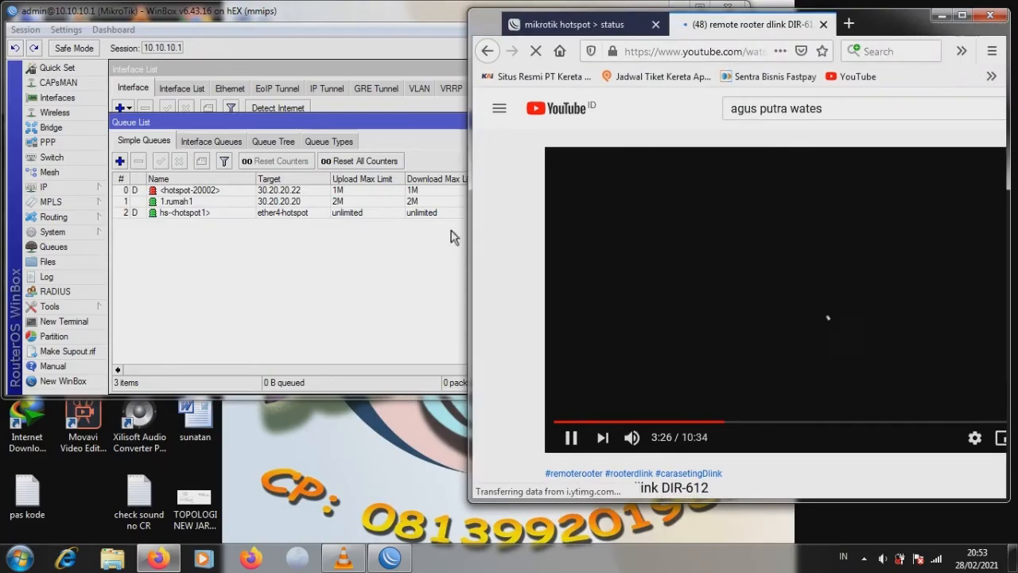
click(452, 231)
drag(748, 149, 475, 151)
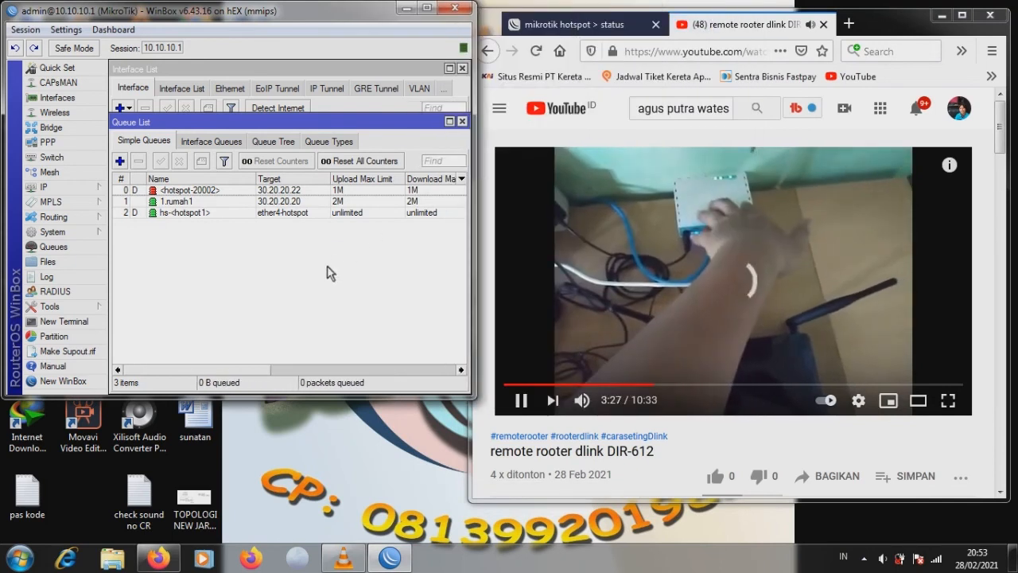
drag(474, 215, 639, 245)
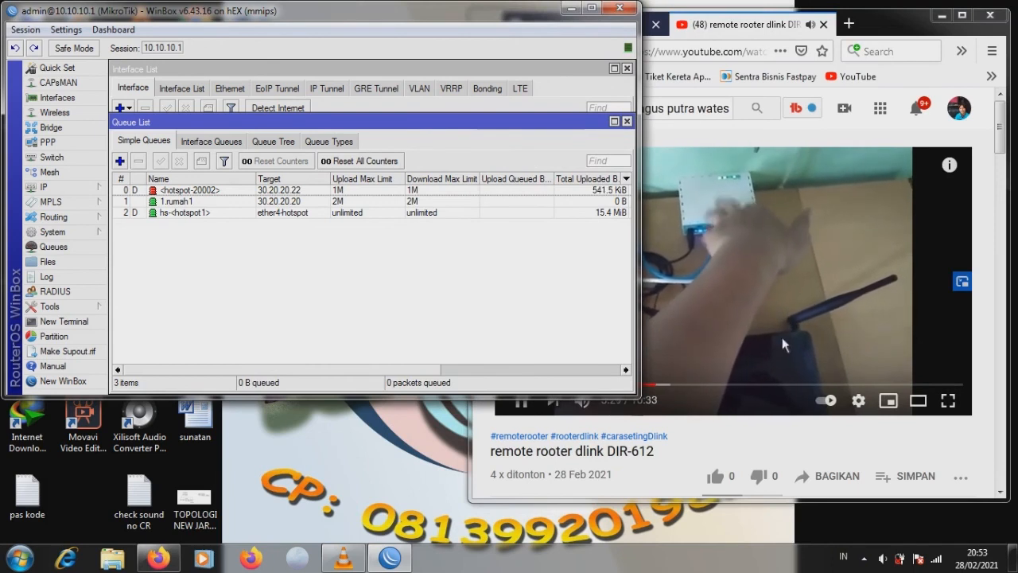
drag(905, 30, 638, 286)
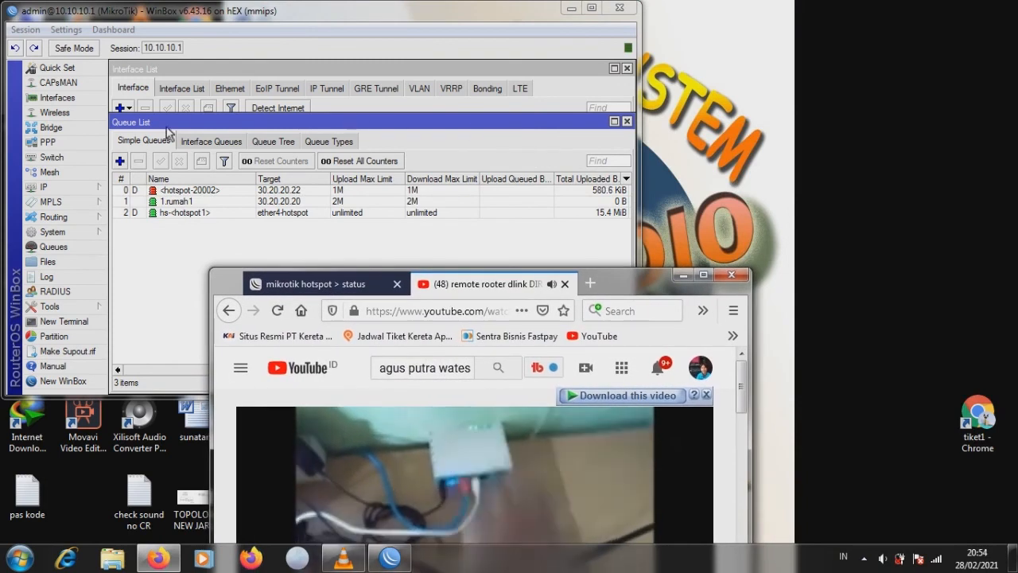
- Show the IP > Hotspot Active list with user 20002 logged in from 30.20.20.22
click(44, 187)
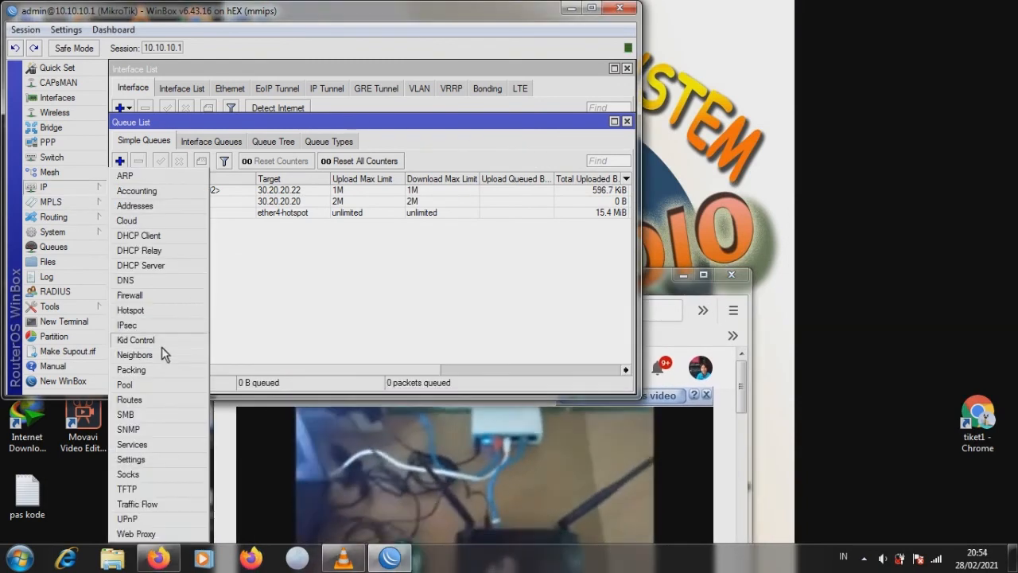
click(135, 309)
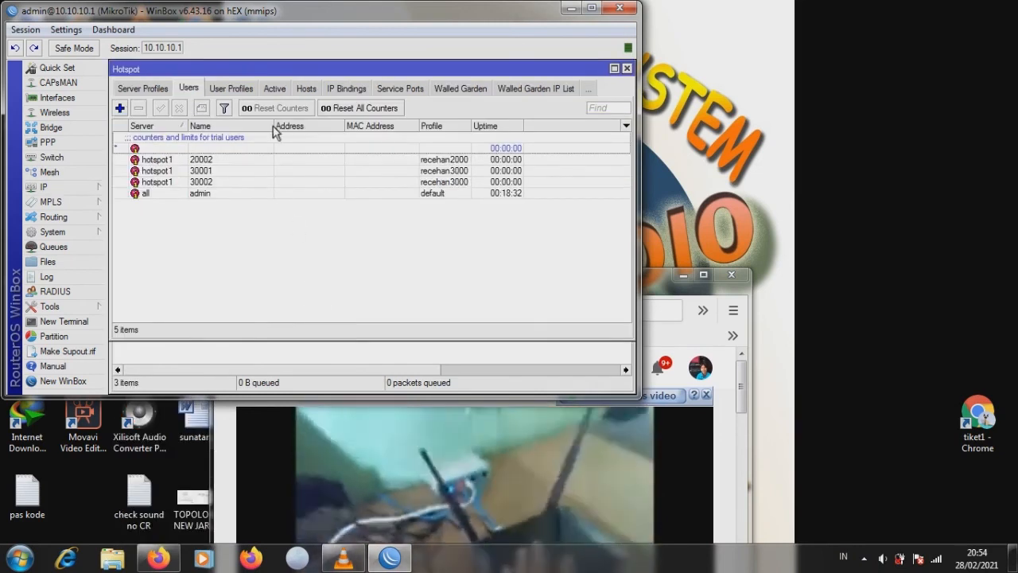
click(275, 89)
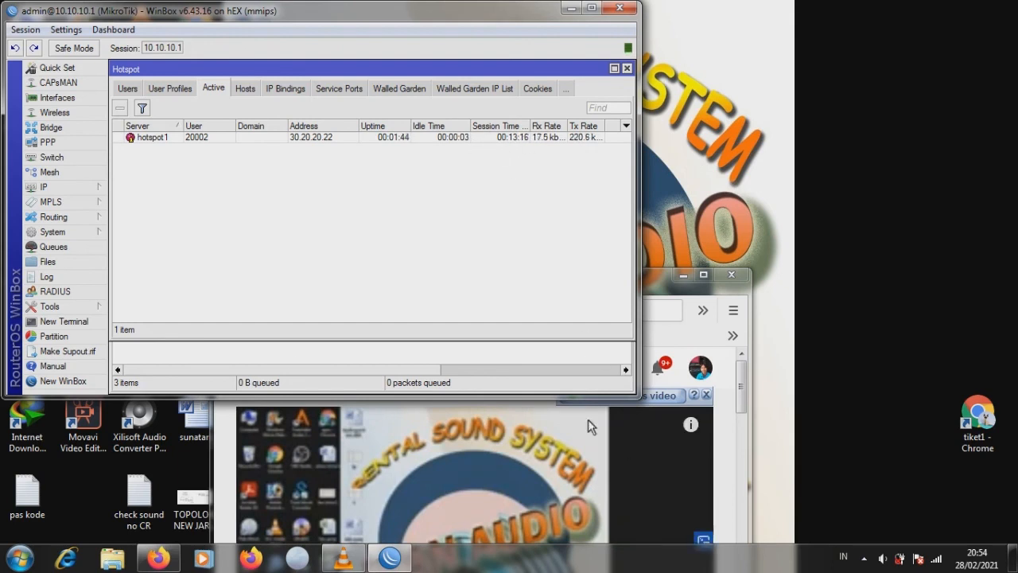
- Reopen Simple Queues and widen WinBox and the queue list to reveal download columns
click(80, 249)
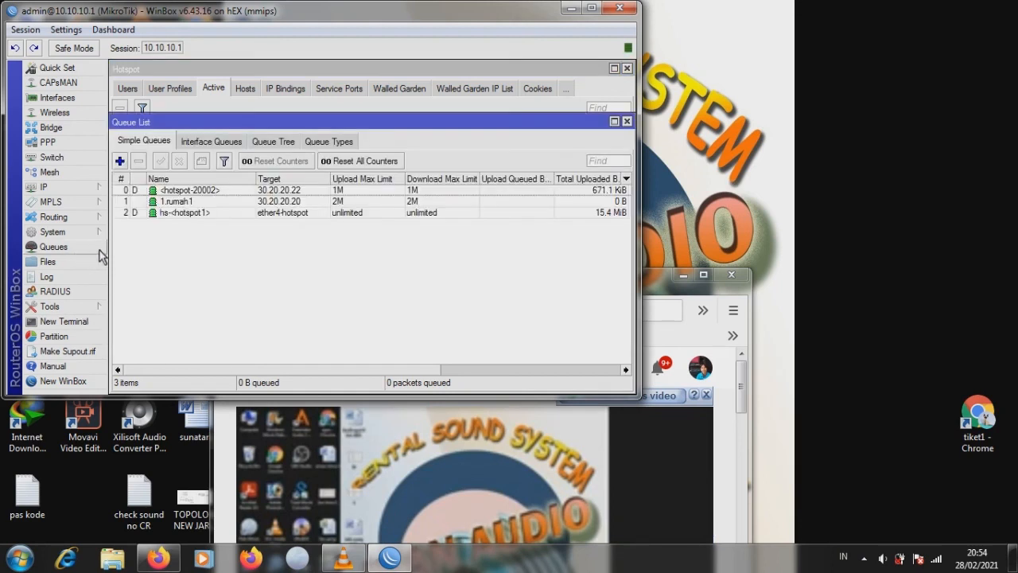
drag(658, 281, 966, 236)
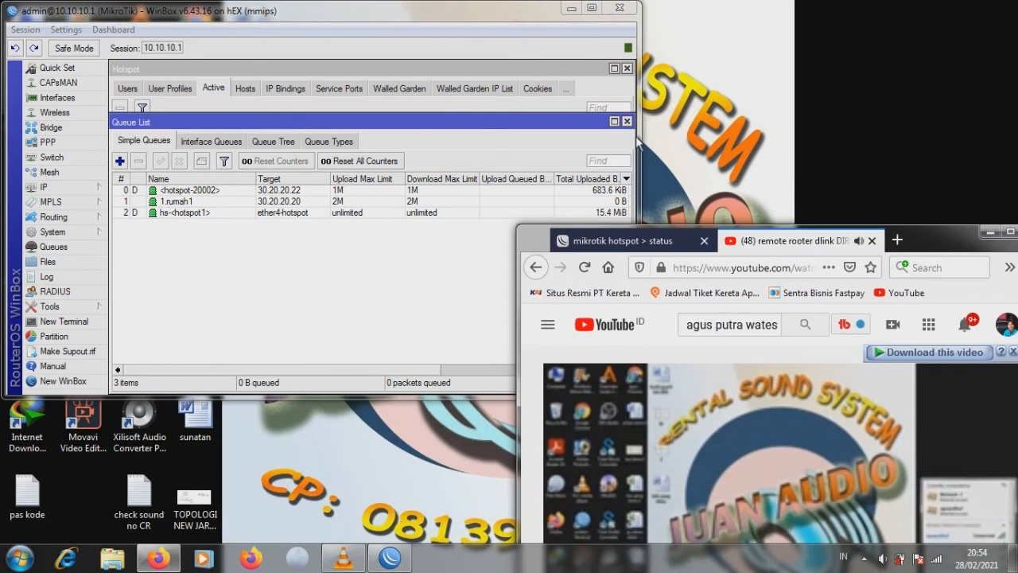
drag(642, 56, 856, 94)
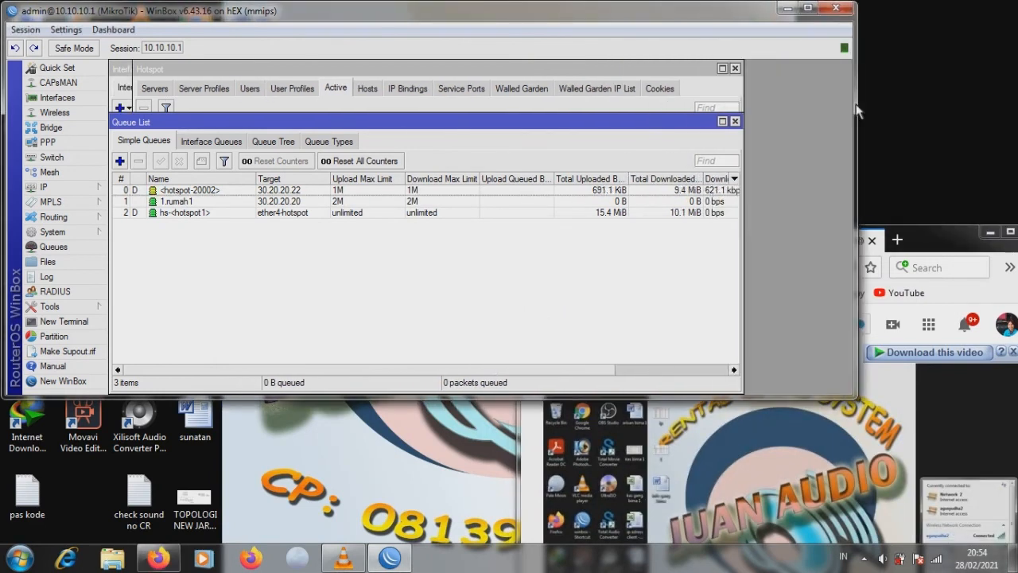
drag(745, 220, 817, 221)
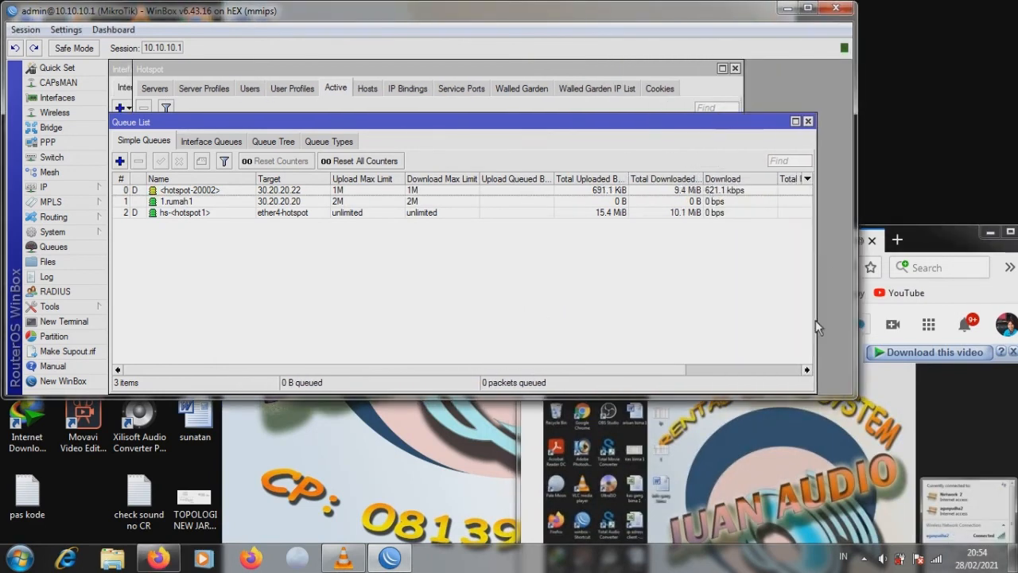
- Close Firefox's mikrotik hotspot status tab and move the browser toward the centre-left
click(699, 435)
click(704, 241)
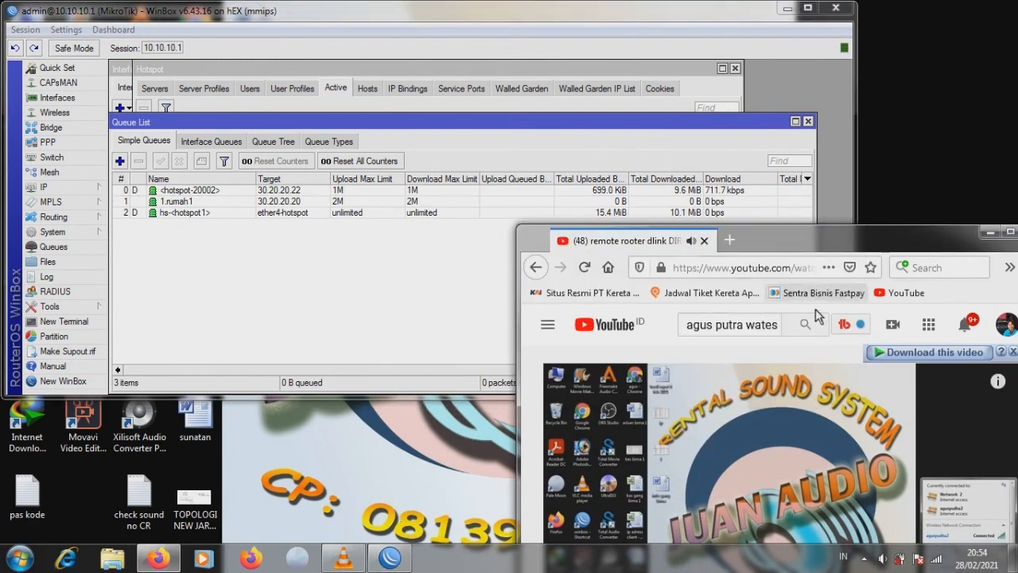
drag(971, 236, 726, 102)
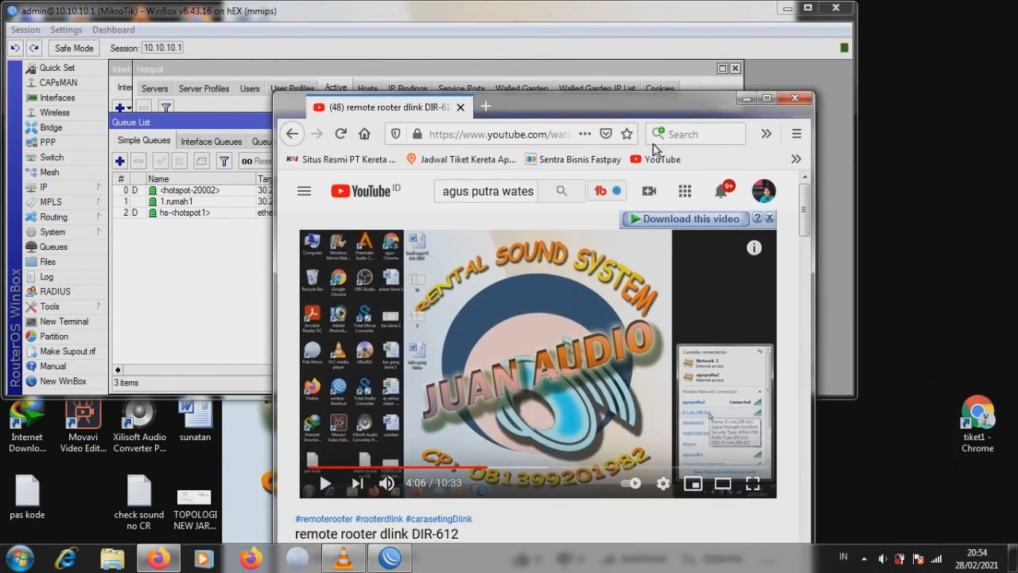
- Resume the YouTube video and shift Firefox lower-left so the hotspot-20002 download reaches 13.5 MiB
click(766, 98)
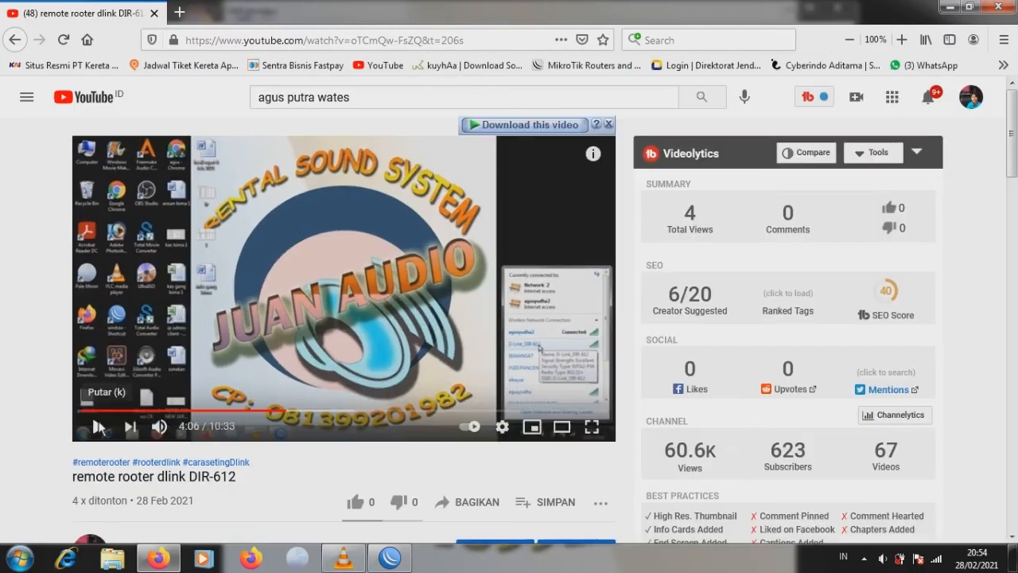
click(99, 427)
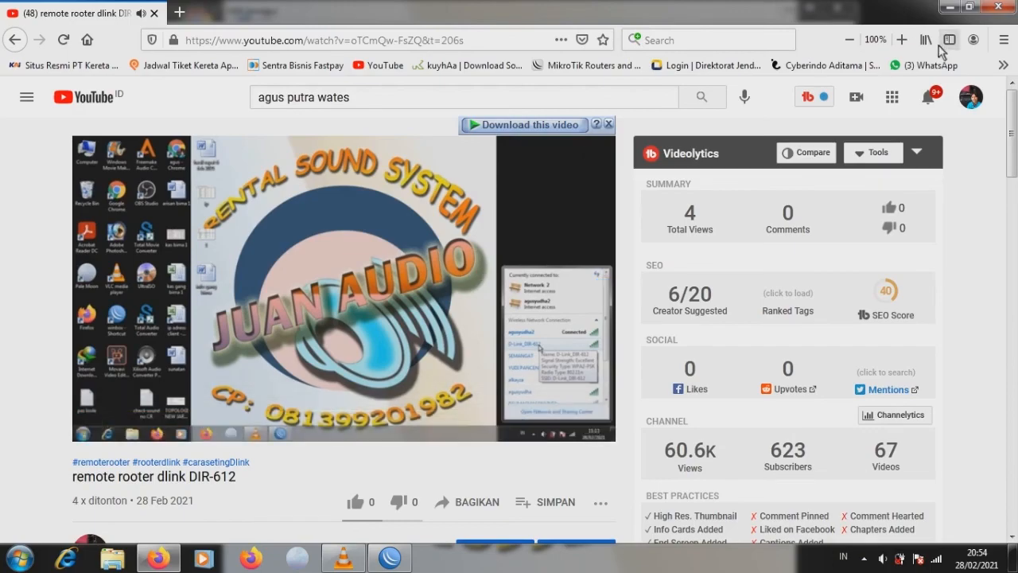
click(969, 7)
drag(637, 111, 539, 265)
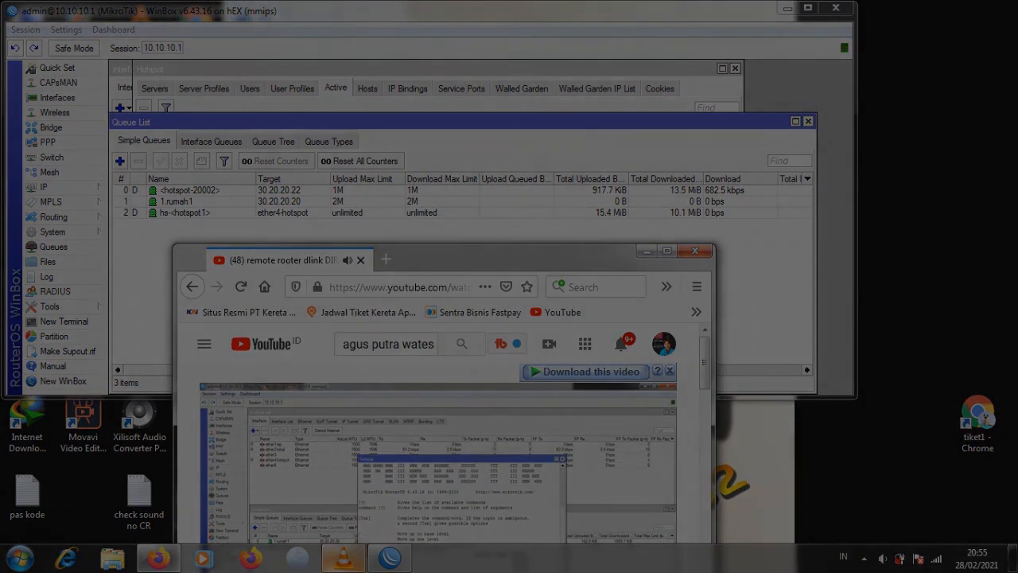
mouse_move(344, 557)
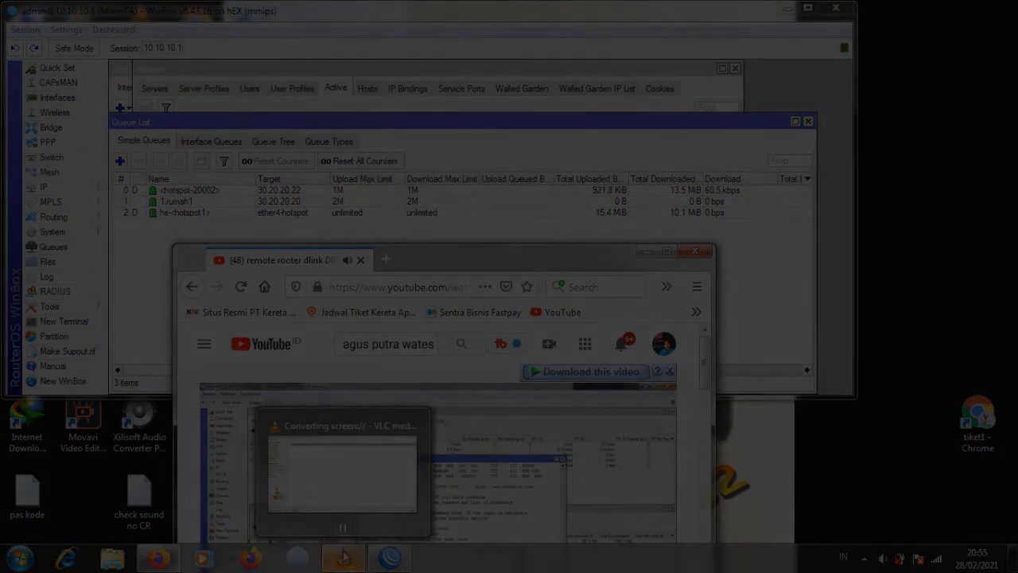